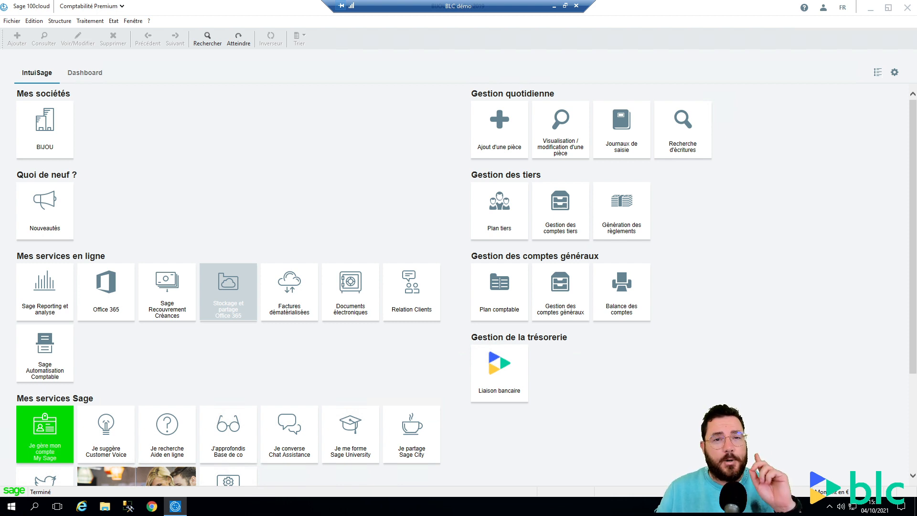
Open general account 622600 Honoraires from the chart of accounts.
click(53, 22)
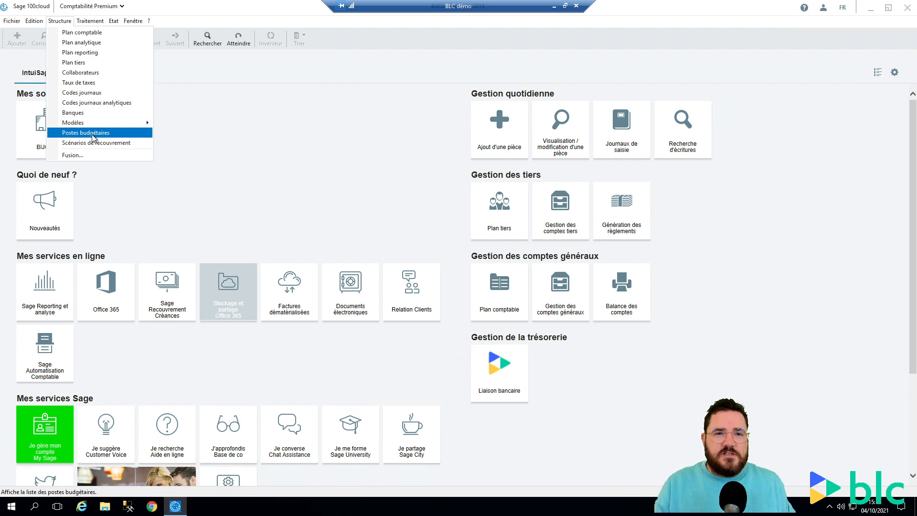
click(66, 32)
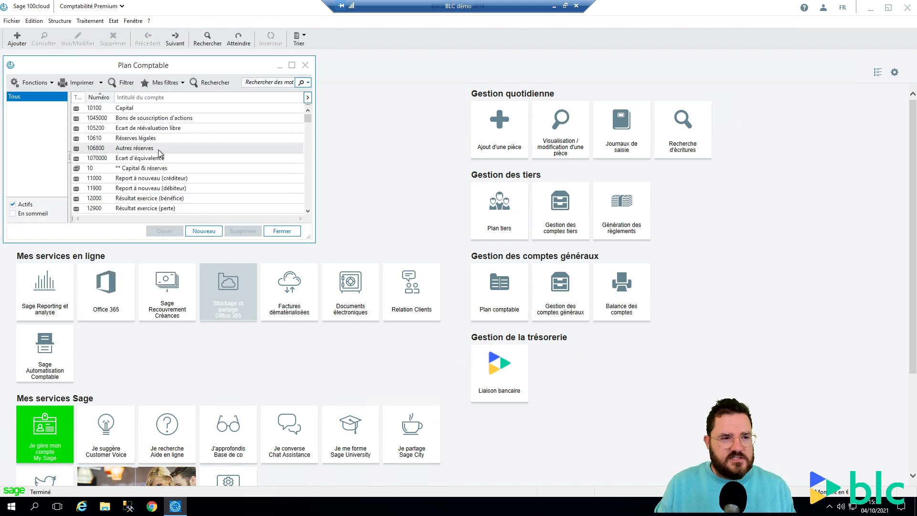
text(6226)
double_click(137, 209)
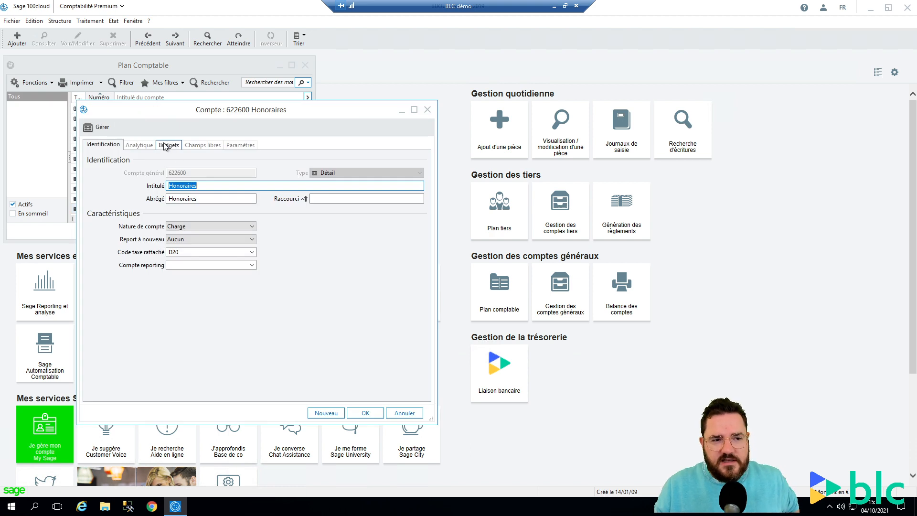
drag(245, 115, 349, 87)
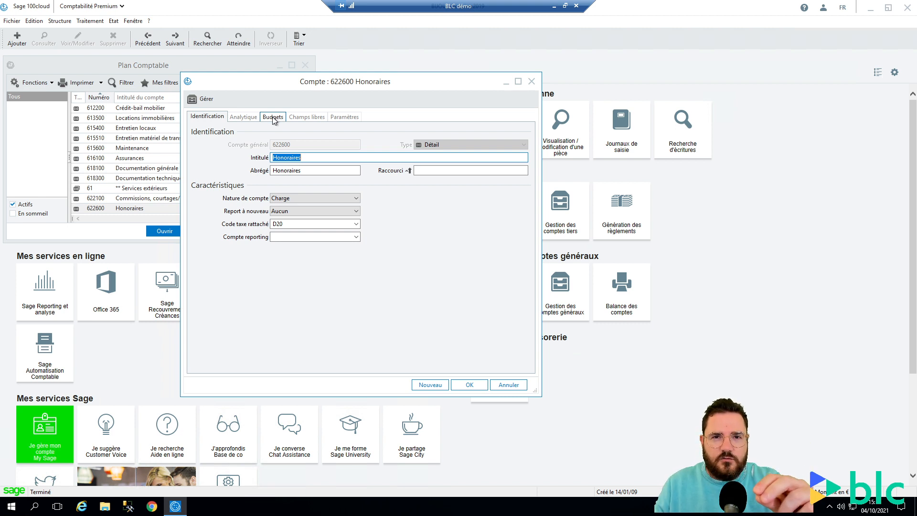
Check the budget management option for general accounts in the company parameters, leaving the settings as they are.
click(12, 21)
click(22, 77)
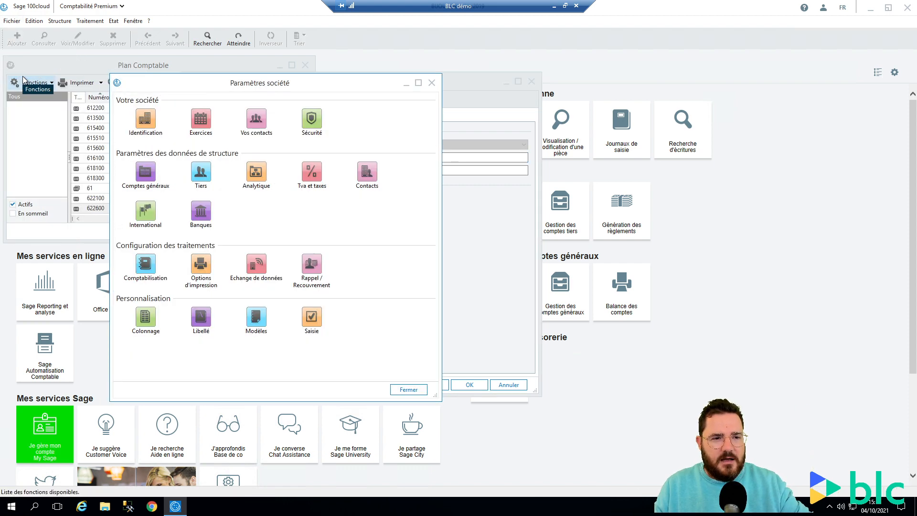
click(165, 179)
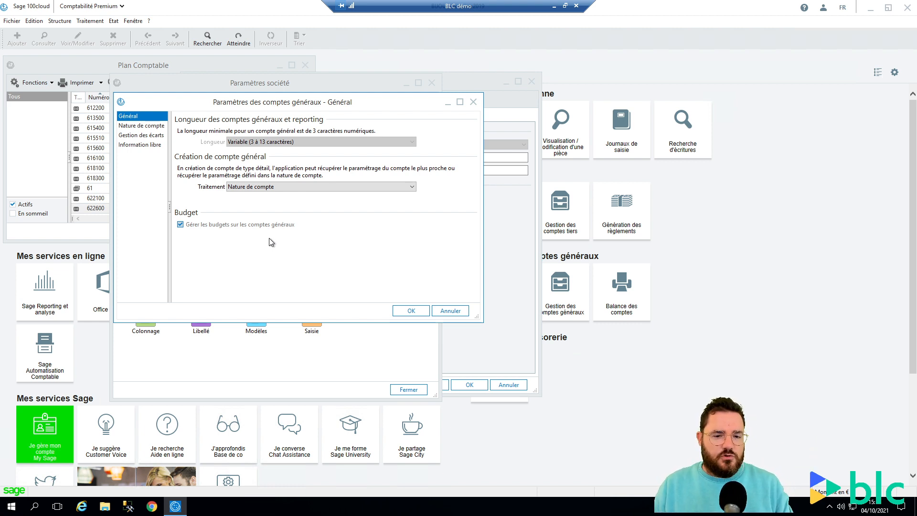
click(450, 311)
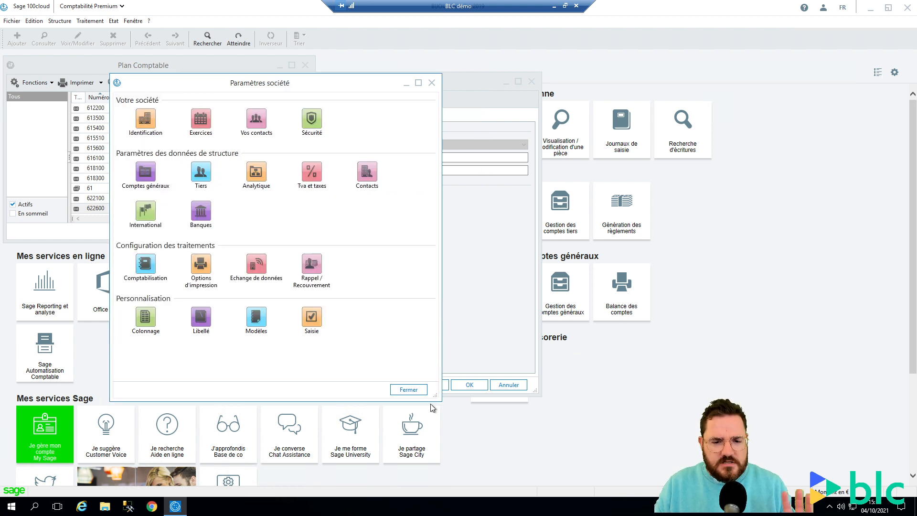
click(409, 389)
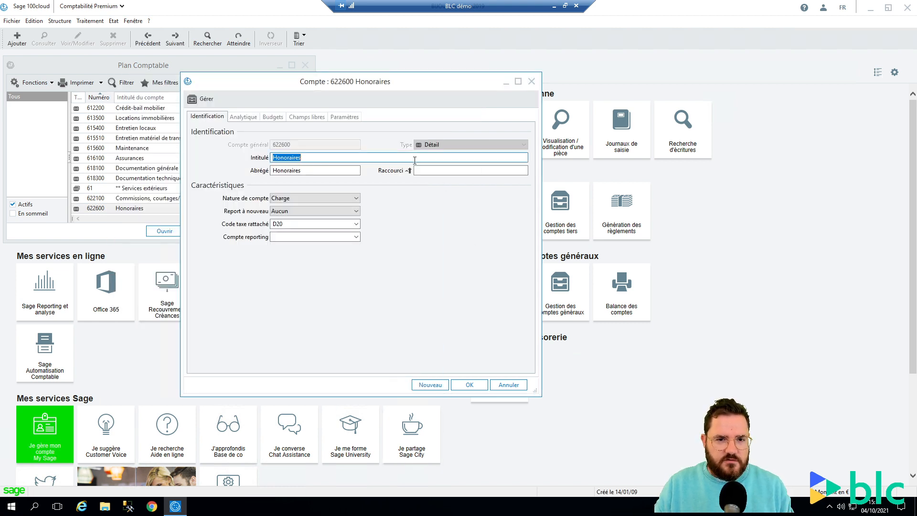
Review the Honoraires account's budgets for the Dotation faible and Dotation forte exercice 2019, then close the chart of accounts.
click(273, 117)
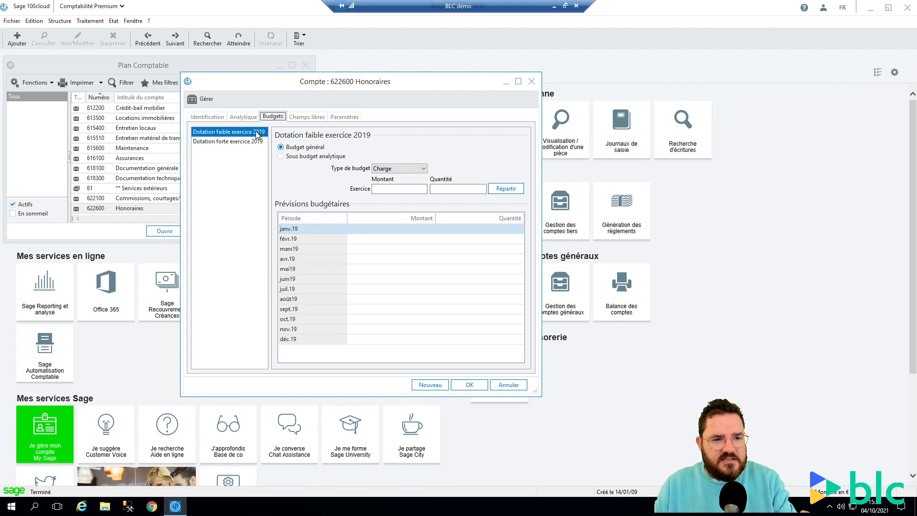
click(228, 141)
click(230, 135)
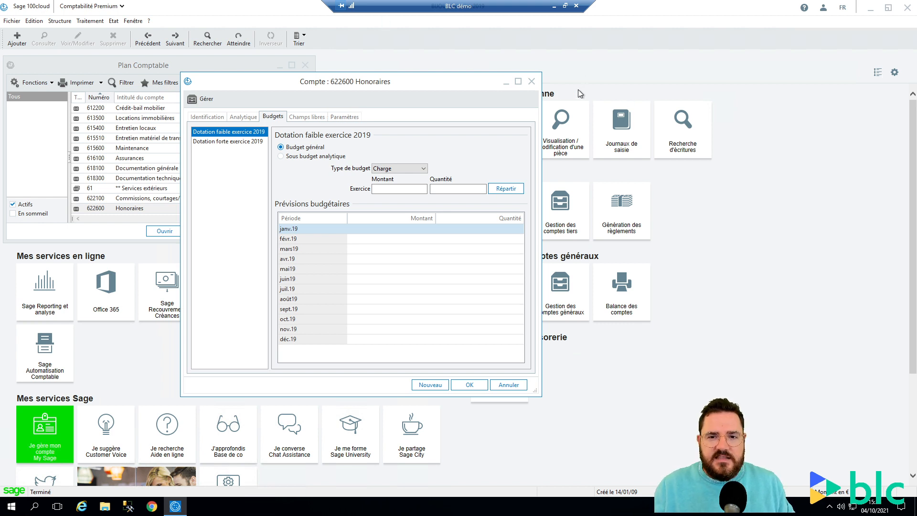
click(532, 82)
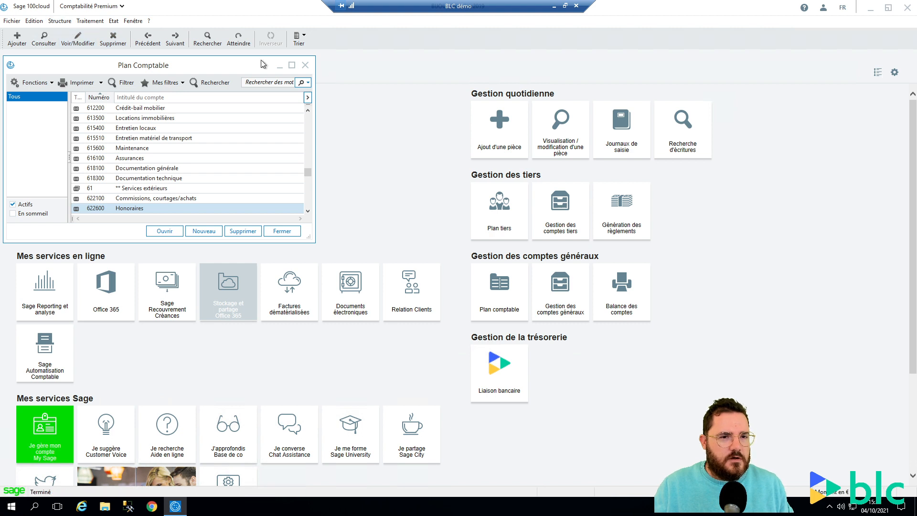
click(305, 65)
Open the budgets of analytic section 921SI1 Direction commerciale from the analytic plan.
click(59, 21)
click(67, 44)
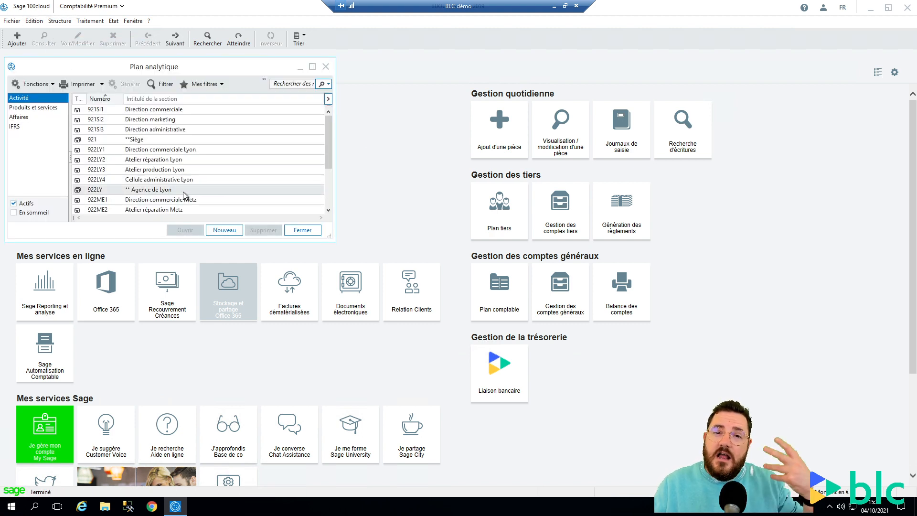
double_click(147, 109)
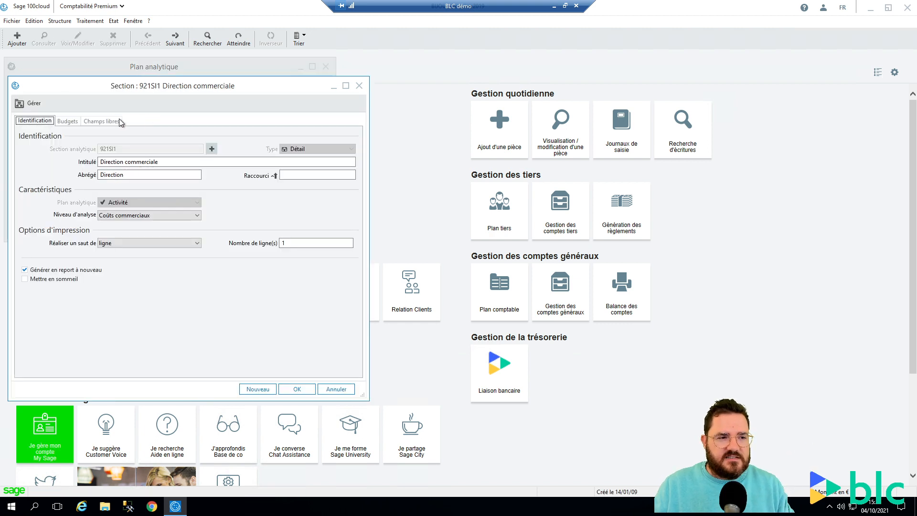
click(69, 121)
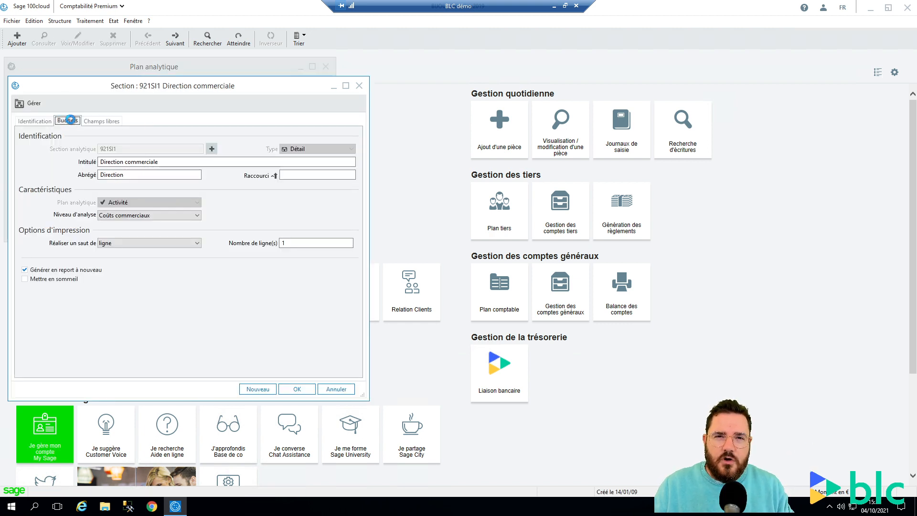
Check the budget management option for analytic sections in the company parameters.
click(11, 21)
click(13, 75)
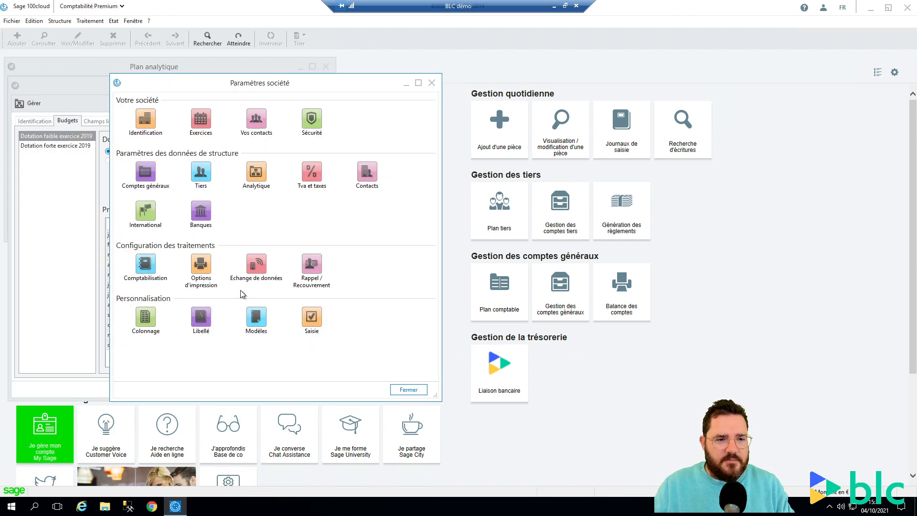
click(256, 172)
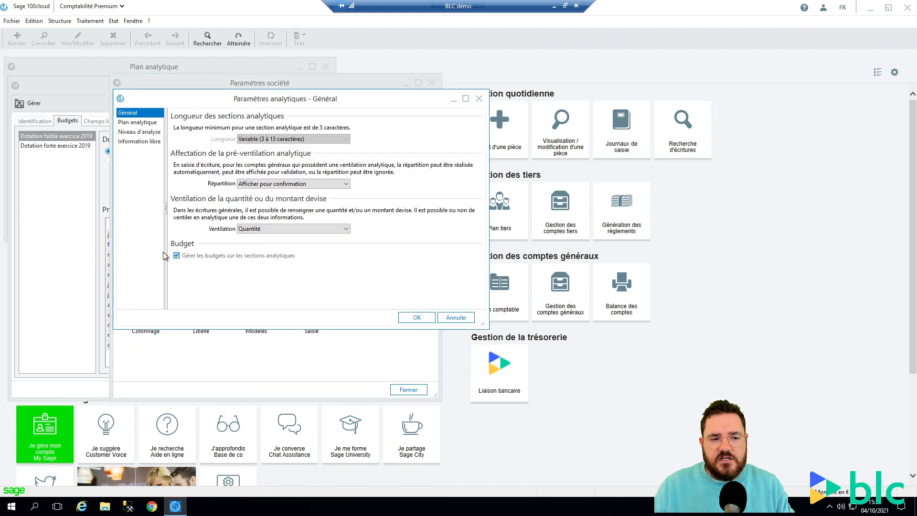
click(417, 317)
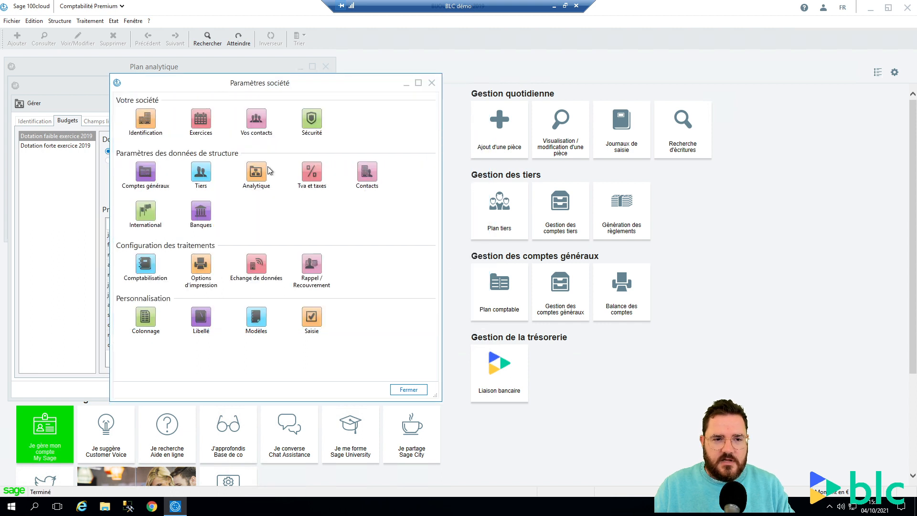
click(432, 83)
View the Direction commerciale section's Dotation forte exercice 2019 budget, then close the section and the analytic plan.
click(68, 121)
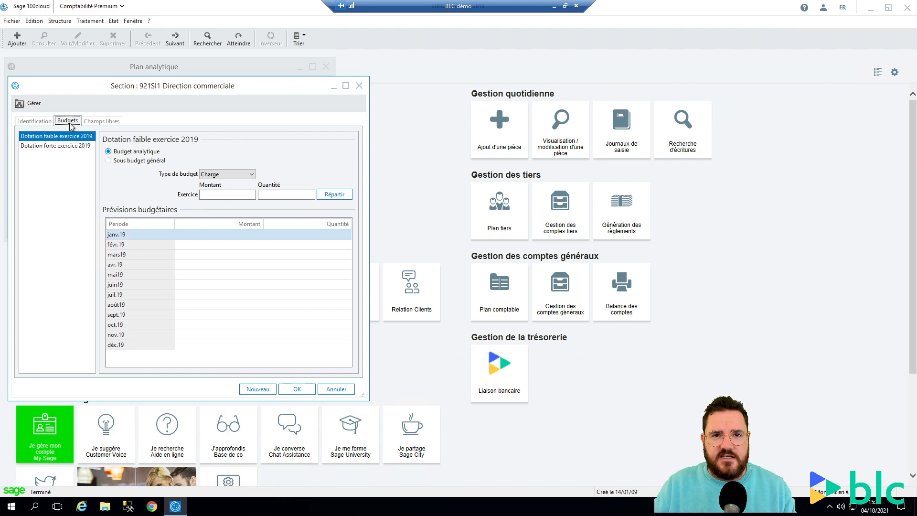
click(55, 146)
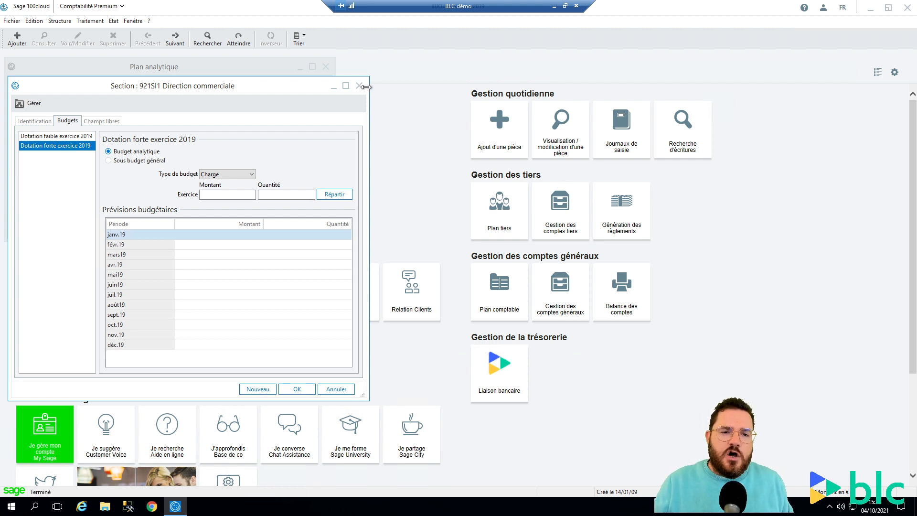
click(359, 85)
click(327, 67)
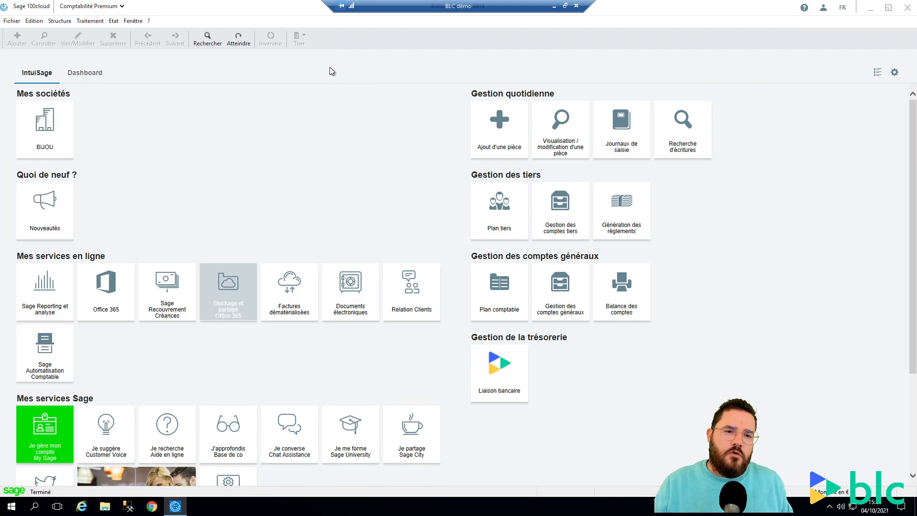
Start a new budget item in Postes budgétaires with number 6000 and title "Charges directes".
click(58, 22)
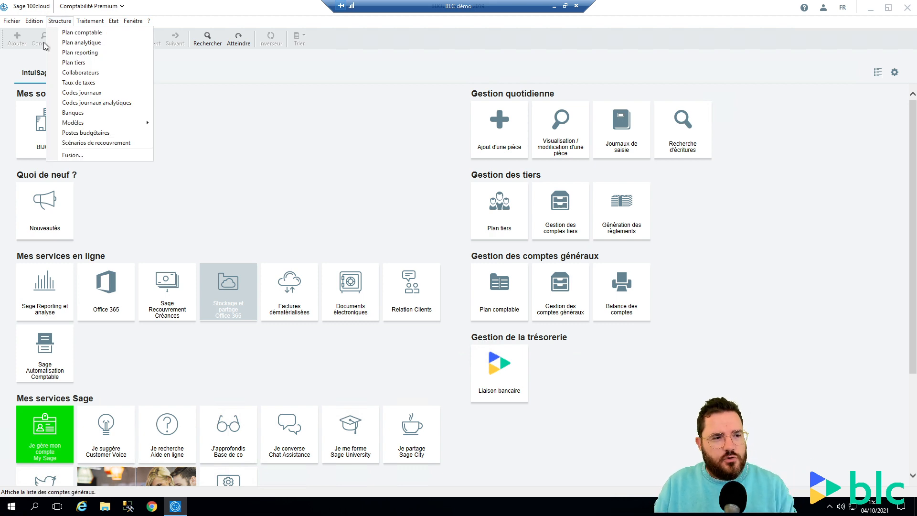
click(94, 133)
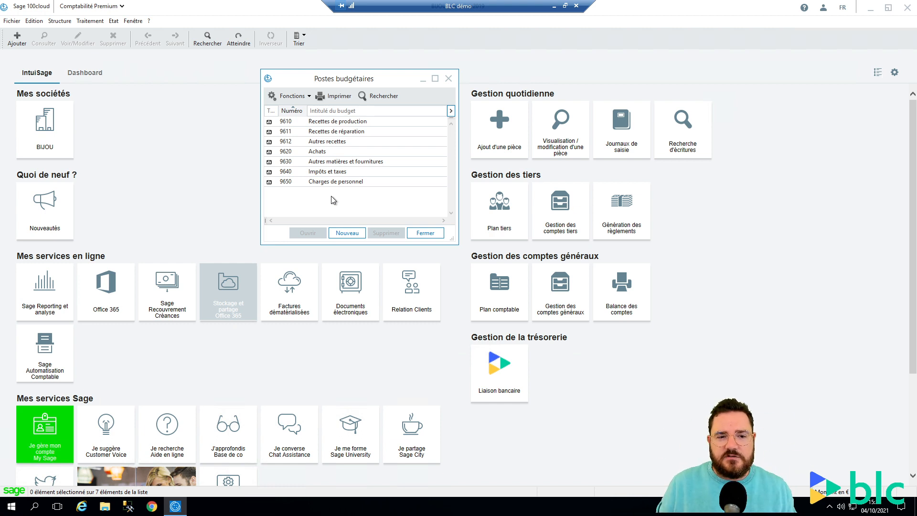
click(348, 232)
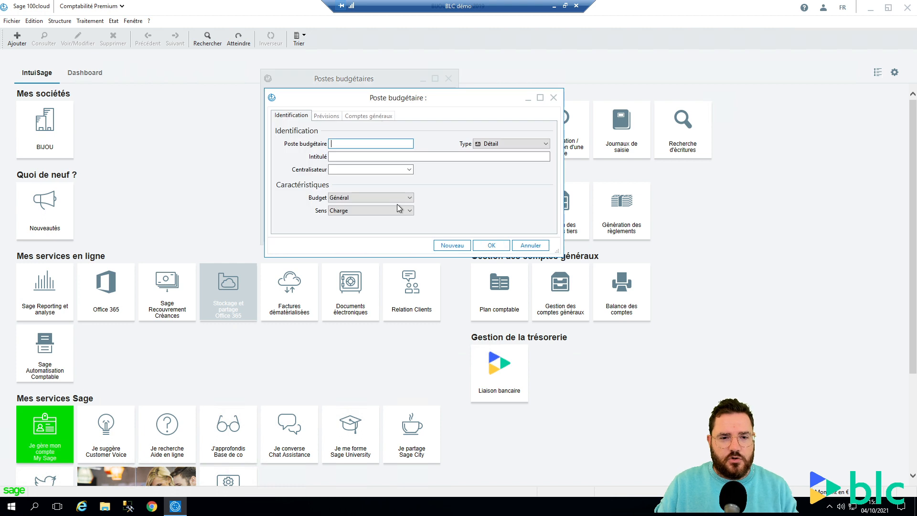
text(6000)
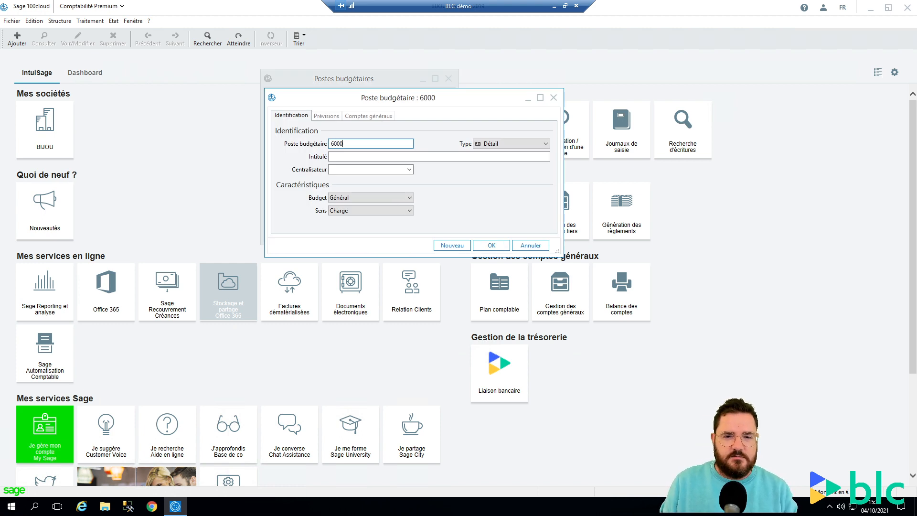
key(Tab)
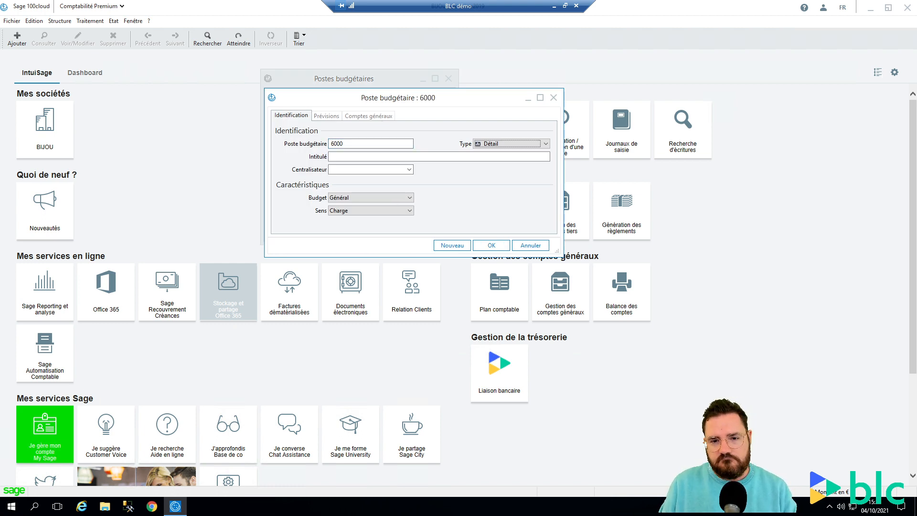
key(Tab)
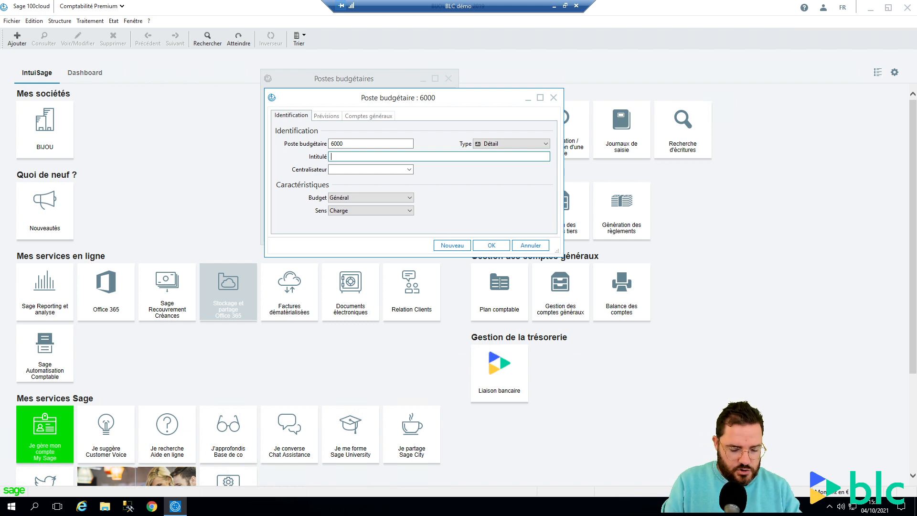
text(Charges direc)
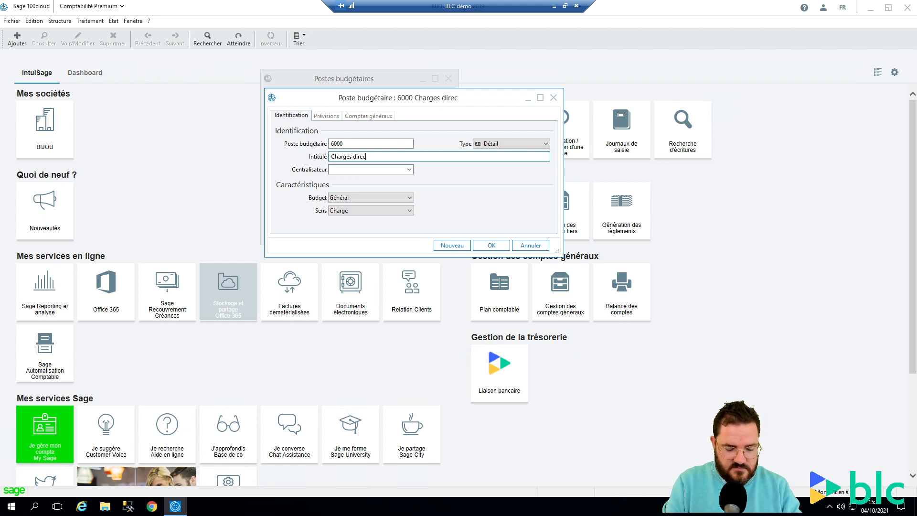
text(tes)
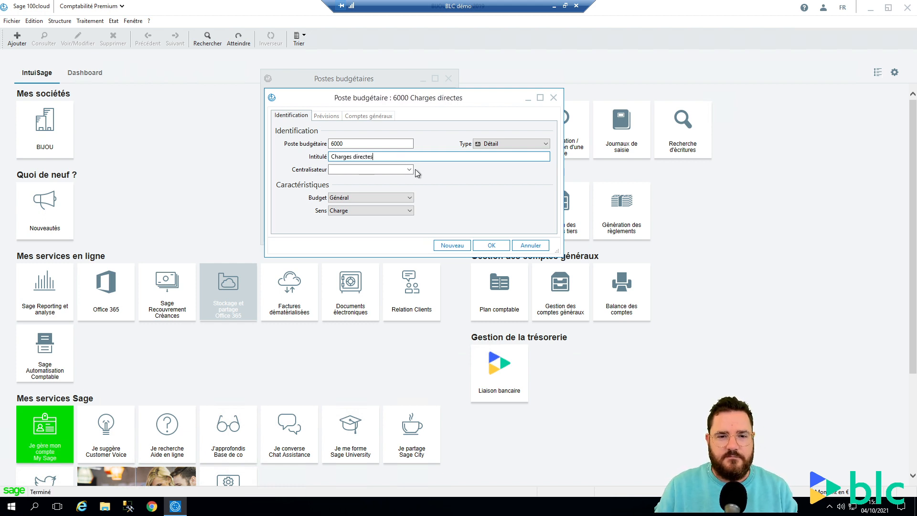
Set the new budget item's Budget to Général and its Sens to Charge.
click(352, 197)
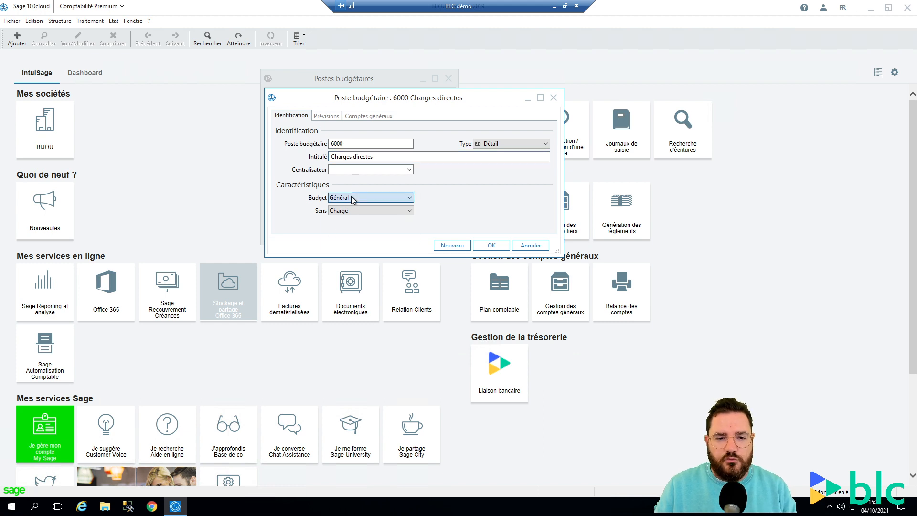
click(351, 196)
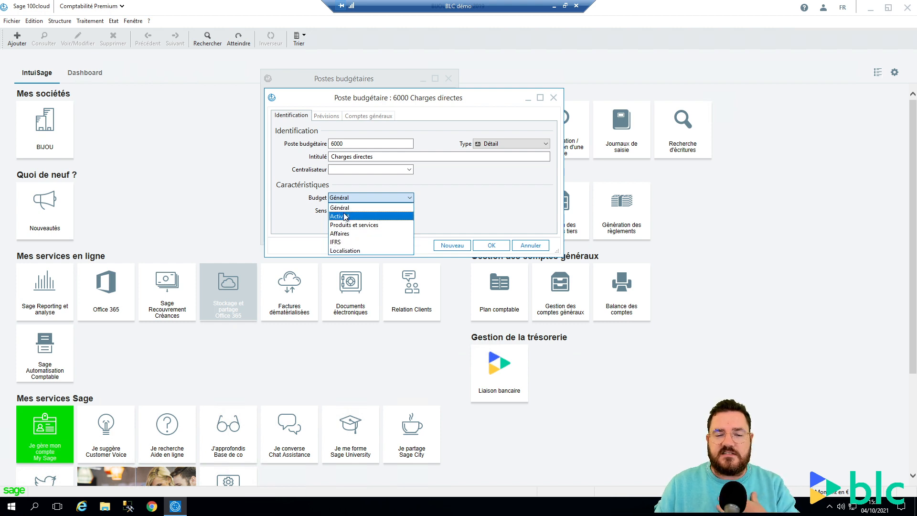
click(347, 206)
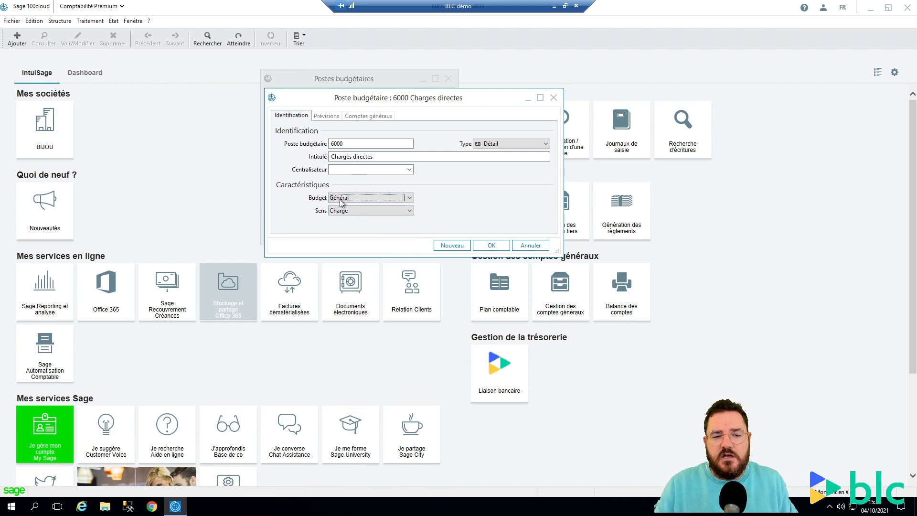
click(409, 212)
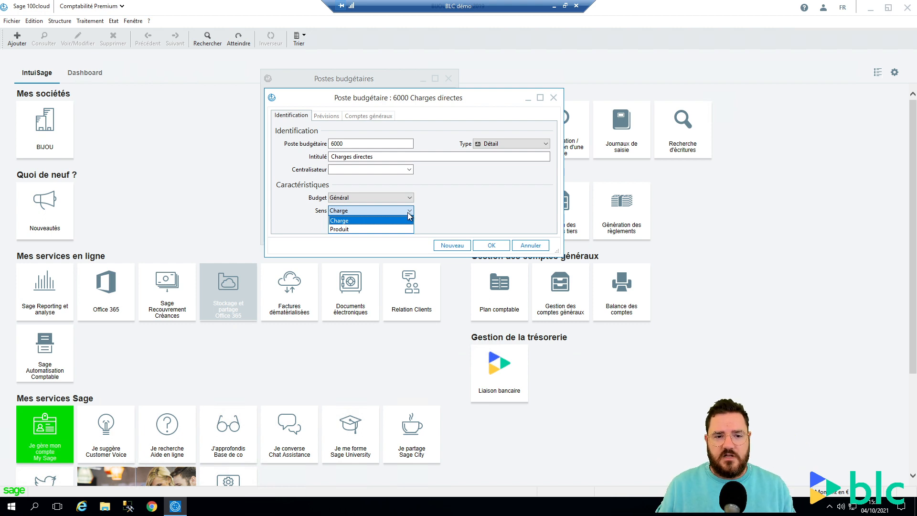
click(341, 221)
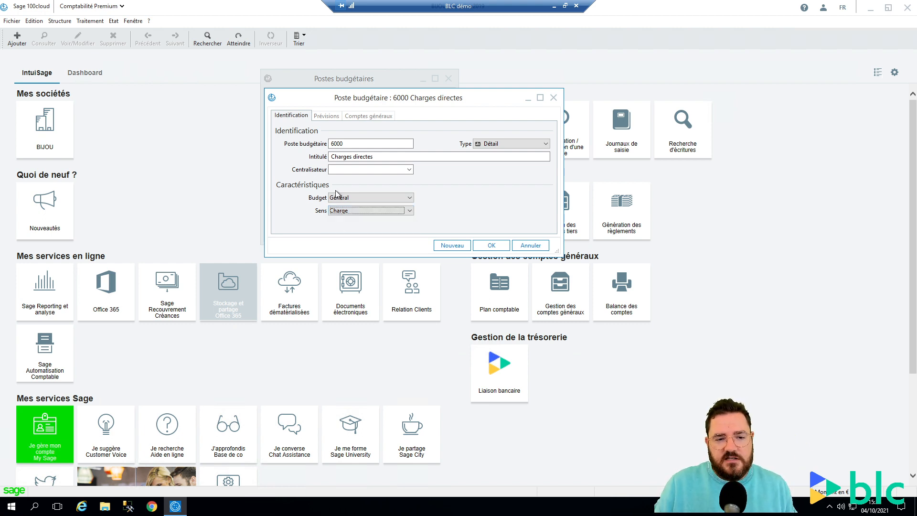
drag(330, 157, 390, 157)
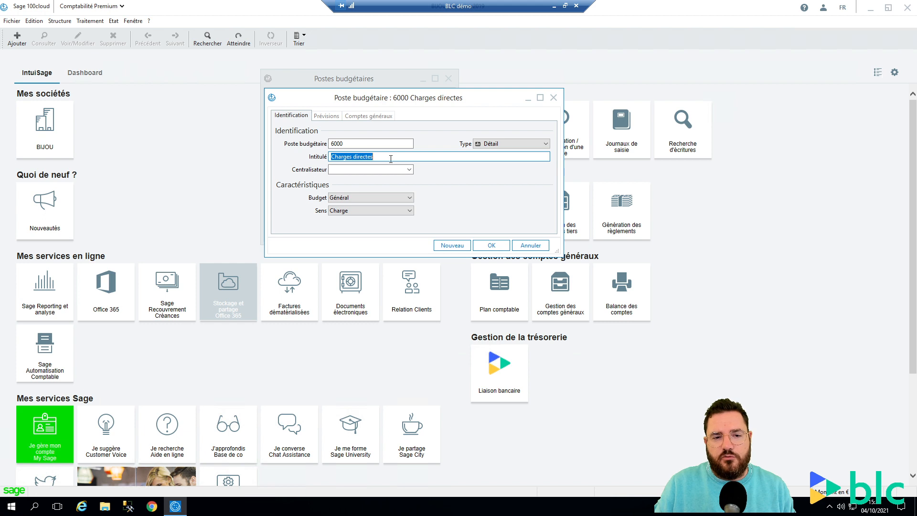
click(391, 158)
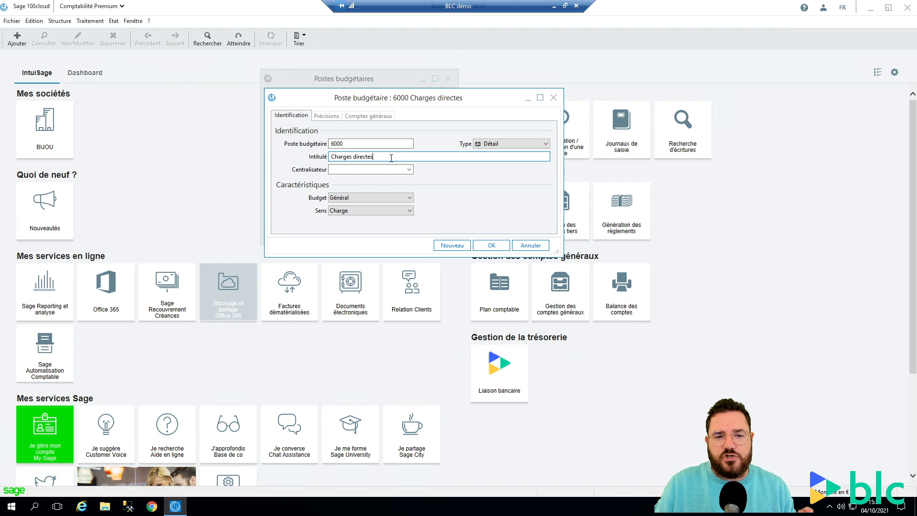
In the budget item's forecasts, set the Dot. faible exercice 2019 amount to 100000 and spread it over the monthly periods.
click(316, 117)
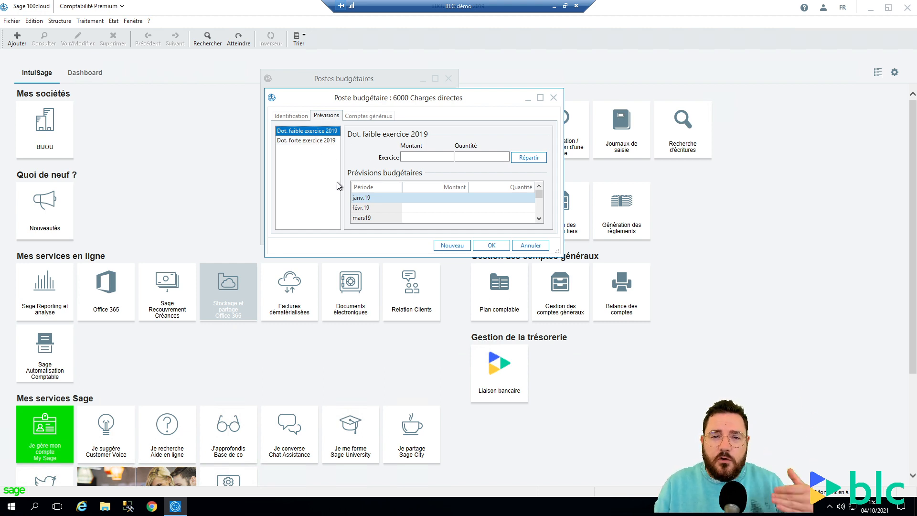
click(308, 142)
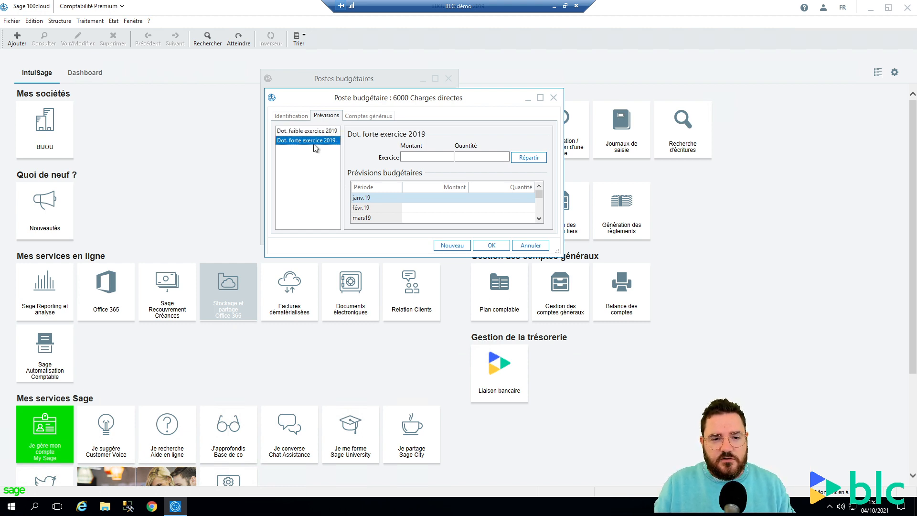
click(307, 131)
click(432, 157)
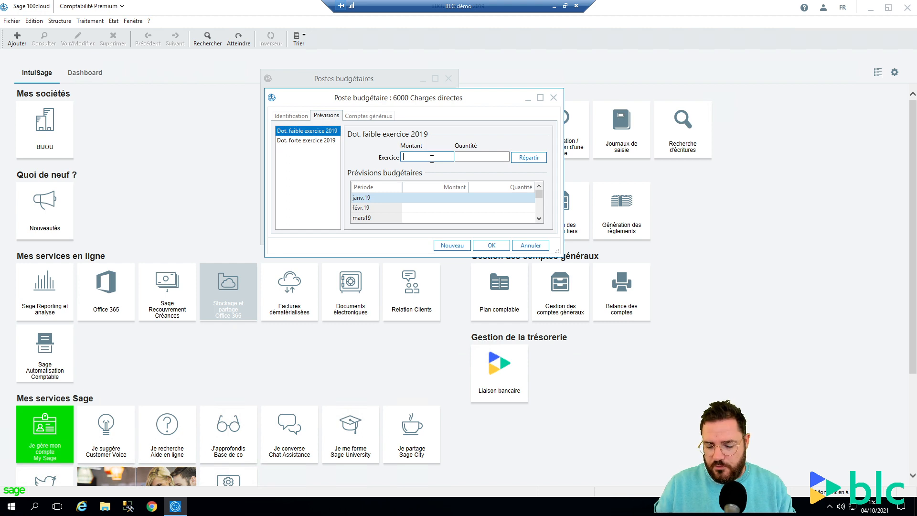
key(Return)
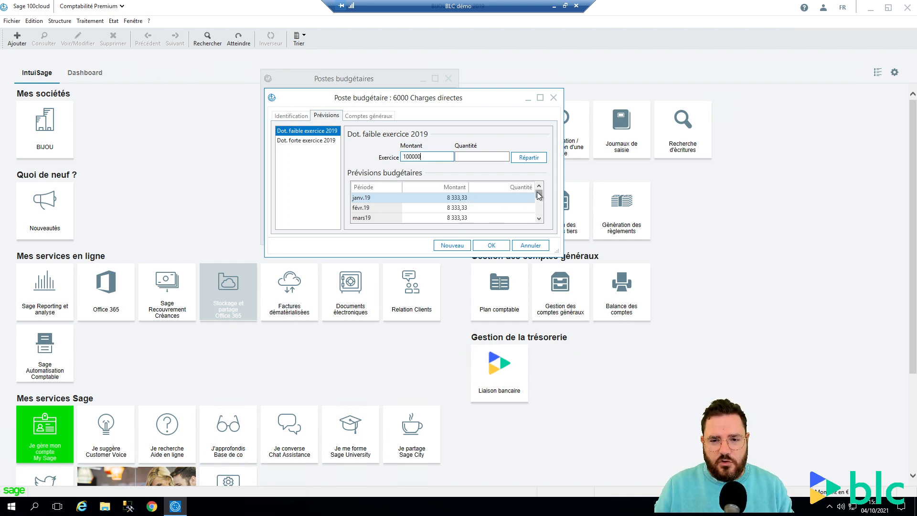
click(463, 208)
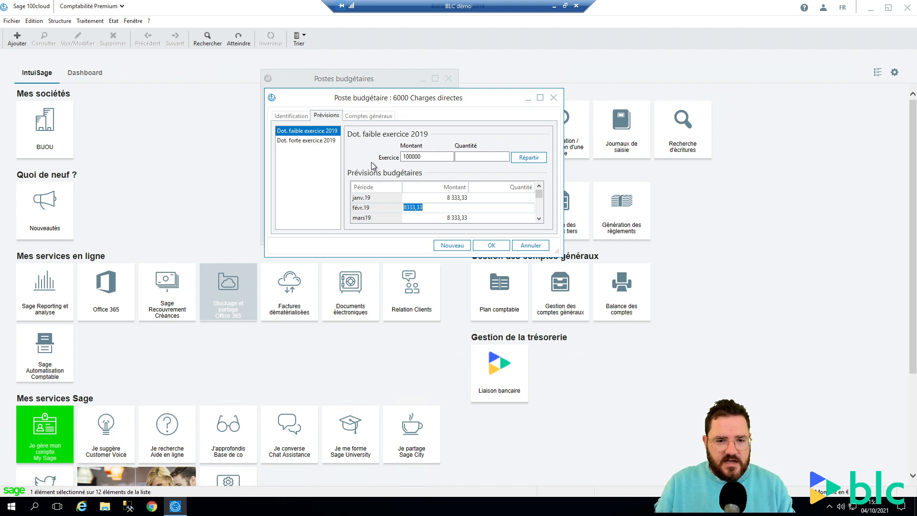
key(Return)
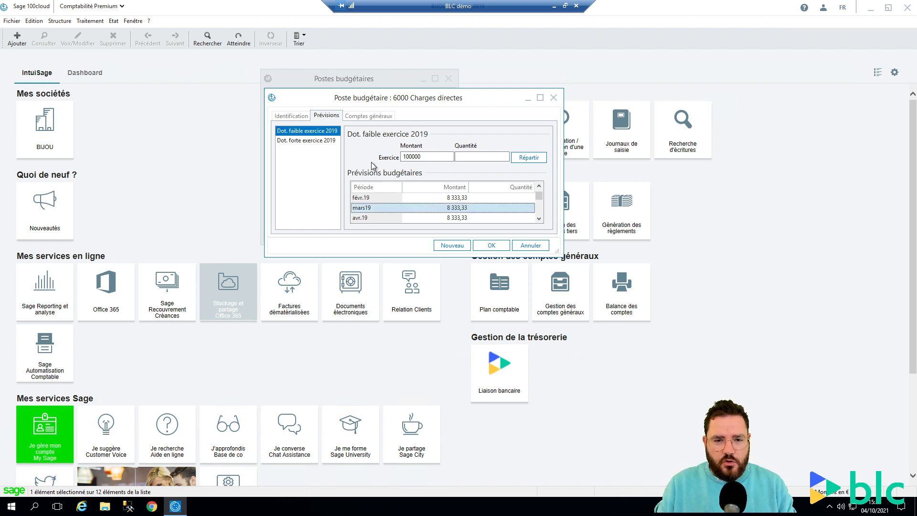
Set the Dot. forte exercice 2019 amount to 150000 and spread it over the monthly periods.
click(315, 141)
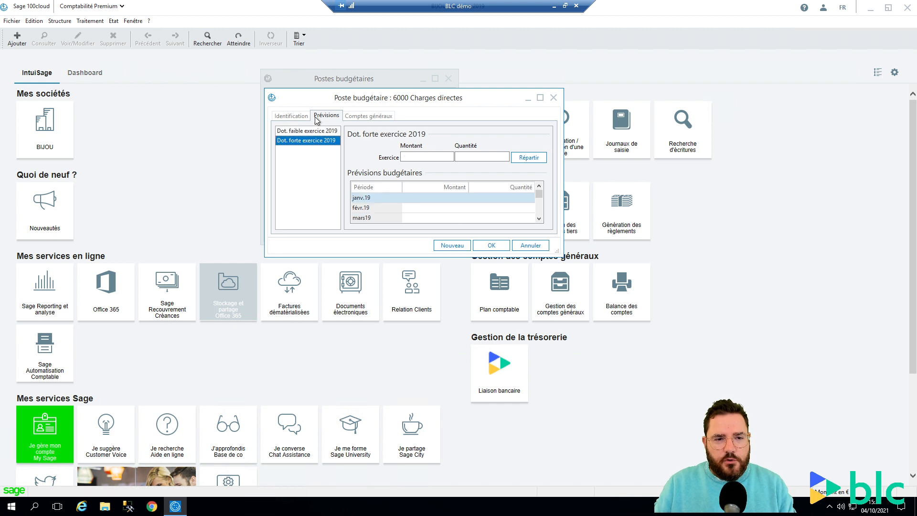
click(435, 158)
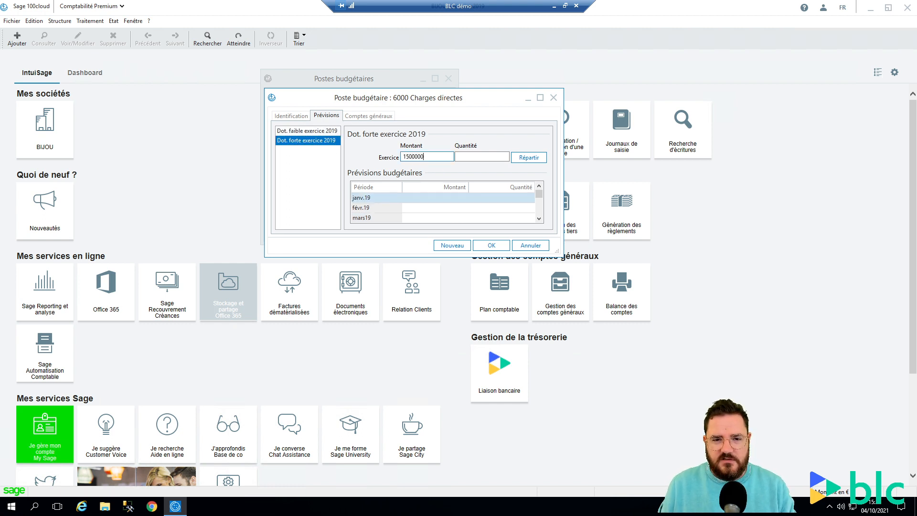
key(Return)
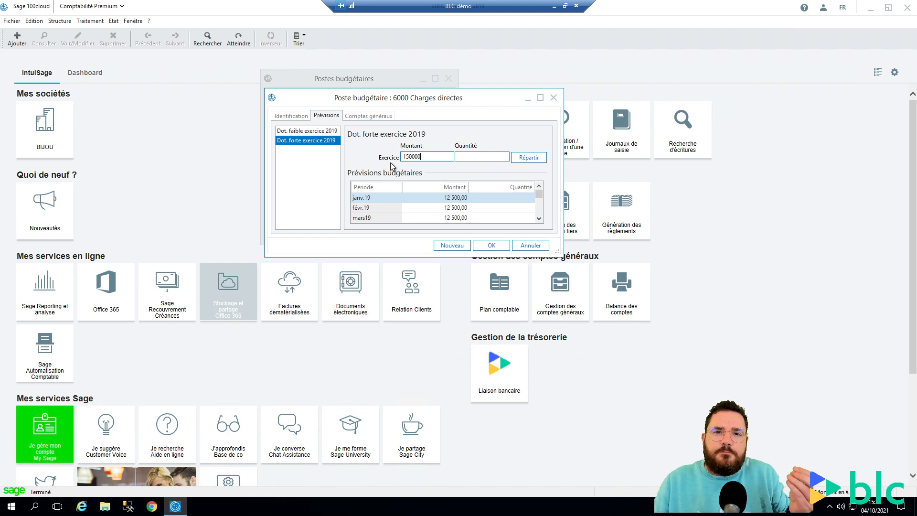
Try to assign general accounts 601005, 601010, 601020, 601090 and 602100 to the Charges directes budget item.
click(367, 115)
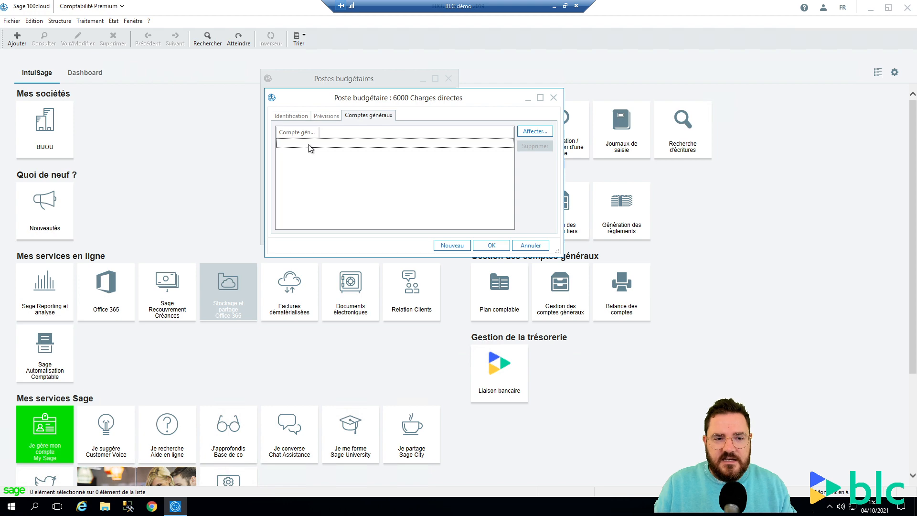
click(535, 131)
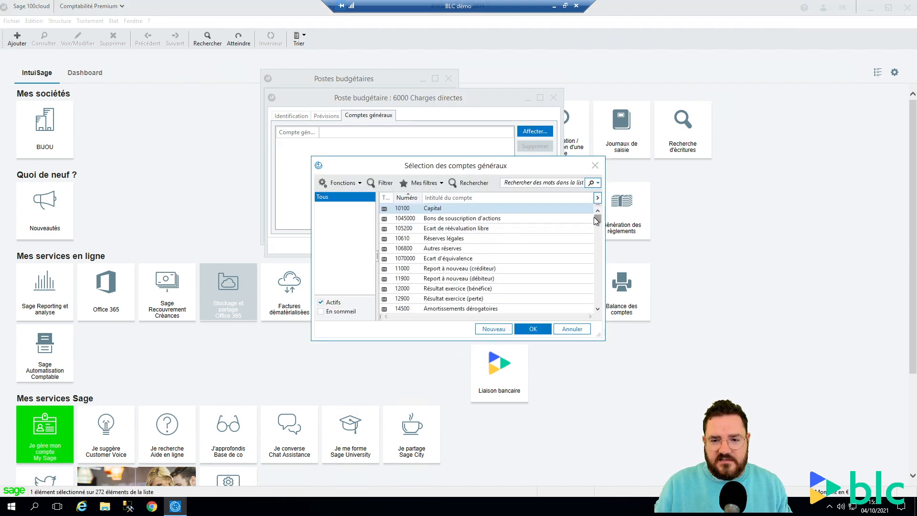
click(597, 246)
drag(598, 248, 599, 266)
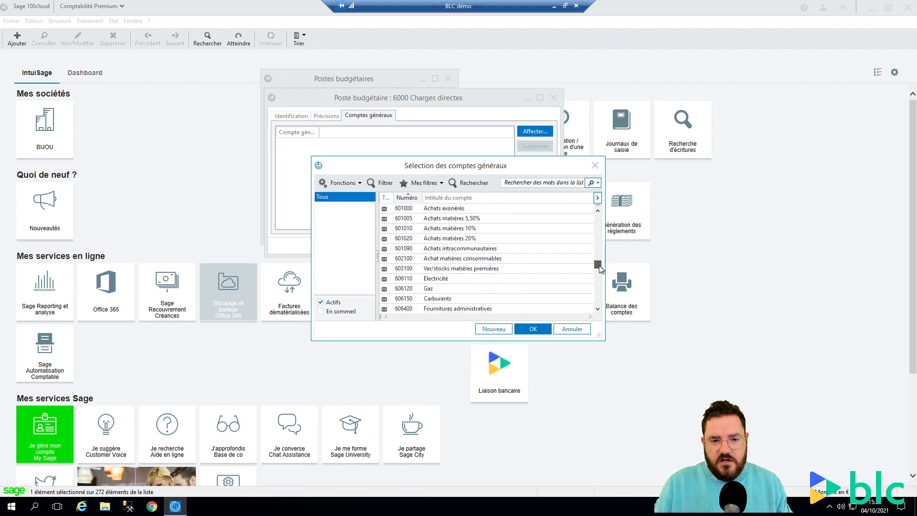
click(460, 211)
click(475, 218)
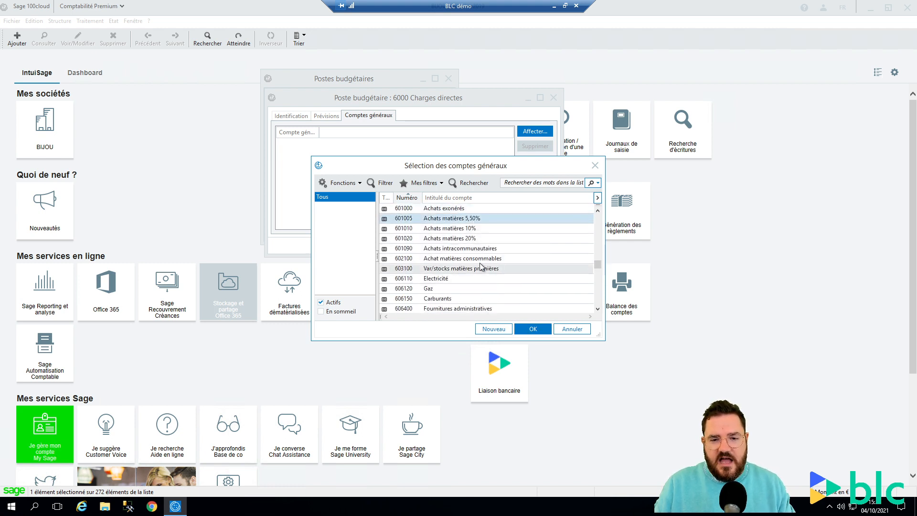
ctrl+click(476, 229)
ctrl+click(473, 238)
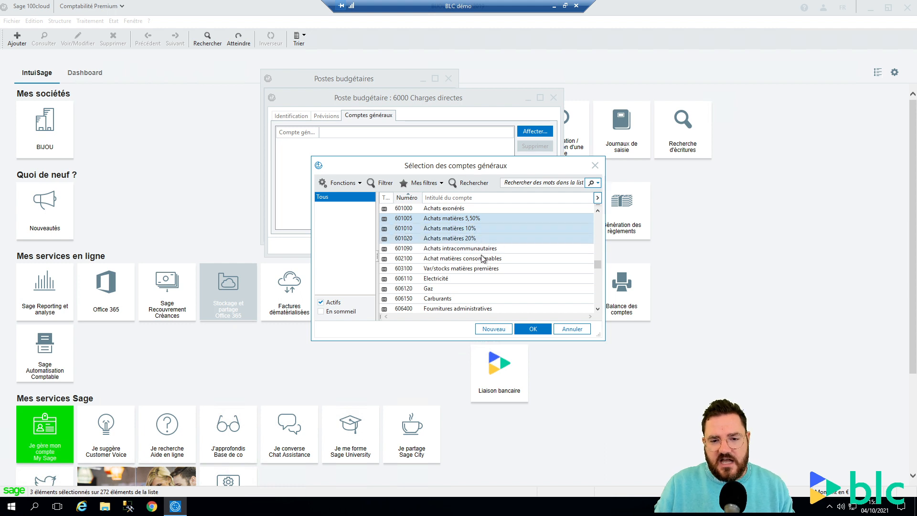
ctrl+click(479, 249)
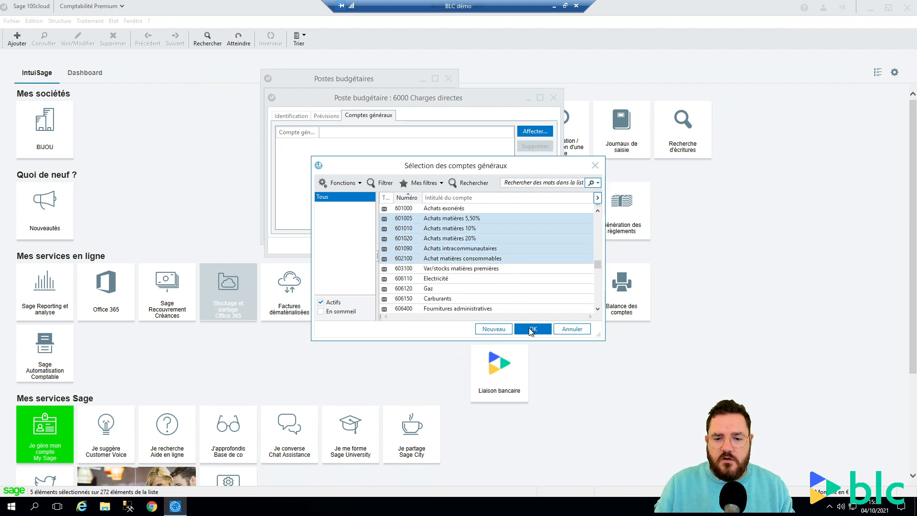
click(533, 329)
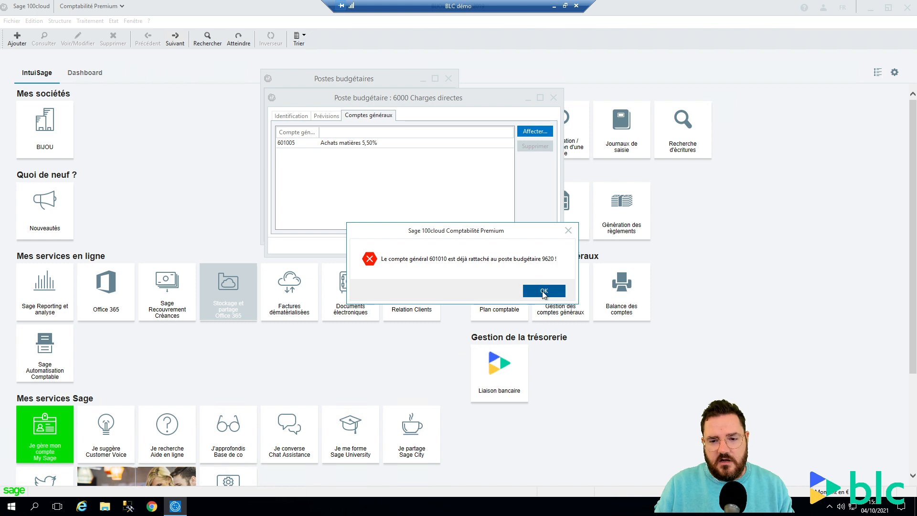
click(540, 292)
Try to assign general account 601010 to the Charges directes budget item on its own.
click(534, 132)
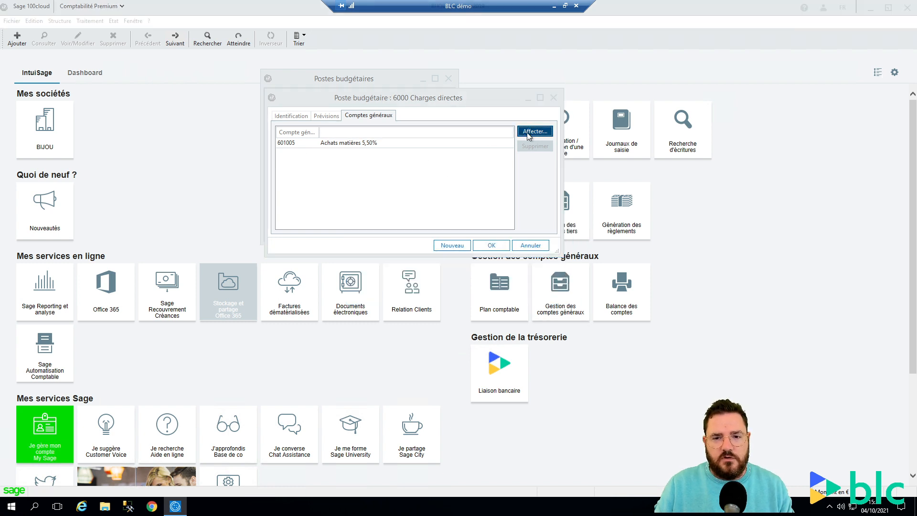
click(595, 165)
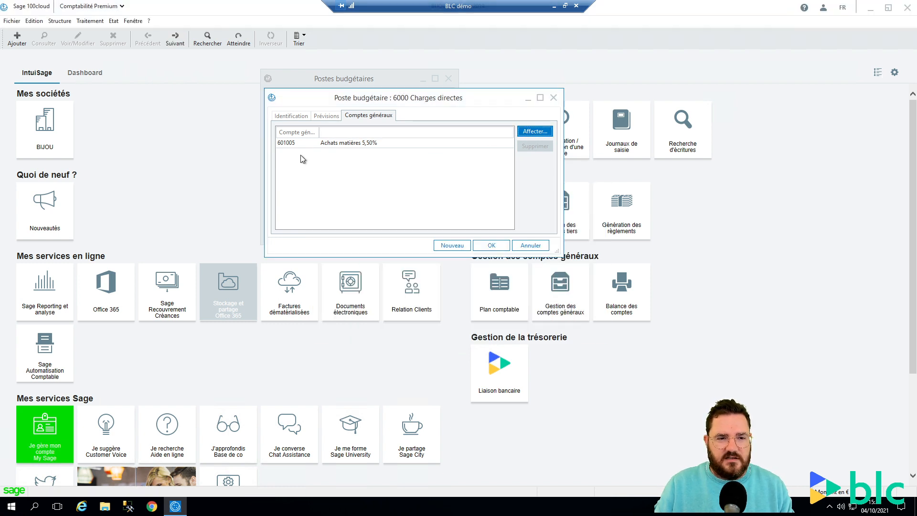
click(311, 143)
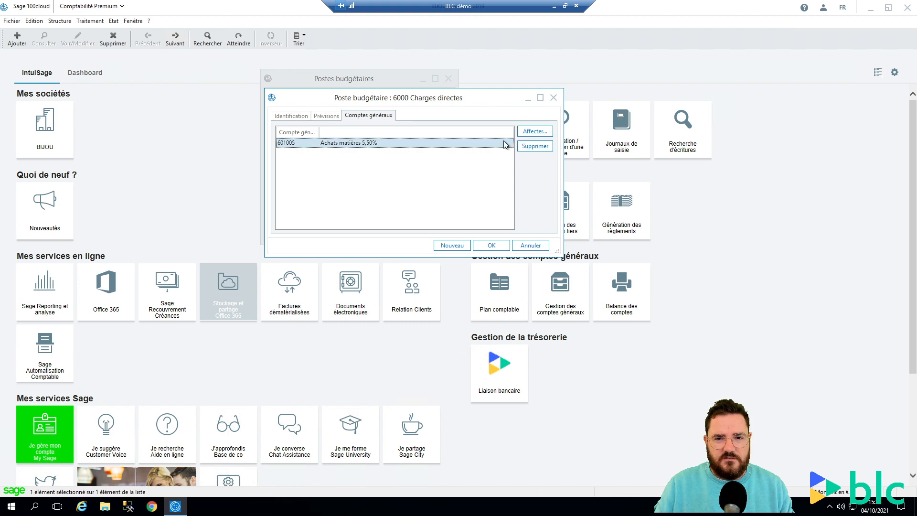
click(534, 131)
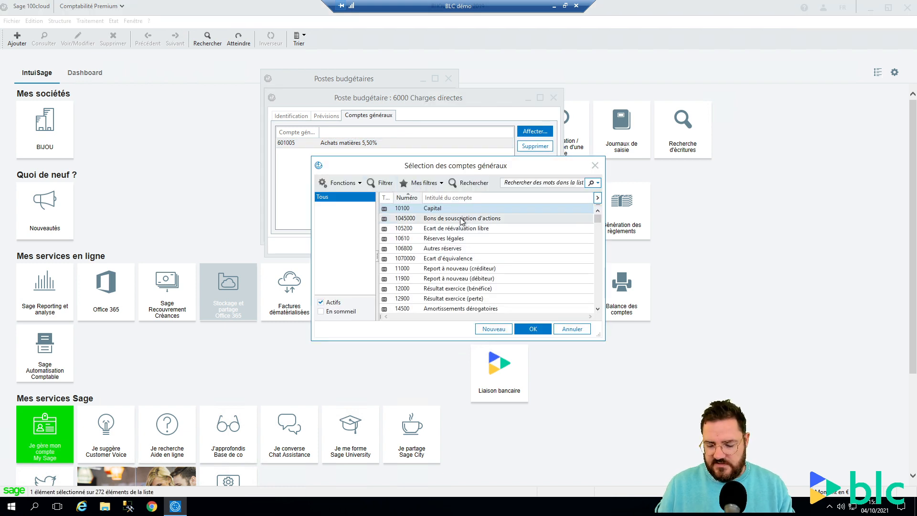
key(6)
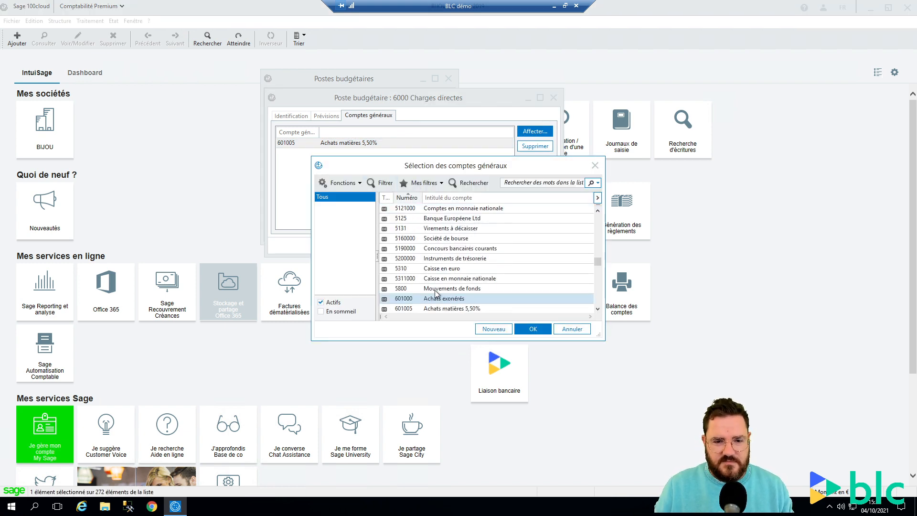
scroll(436, 307, down, 1)
double_click(444, 290)
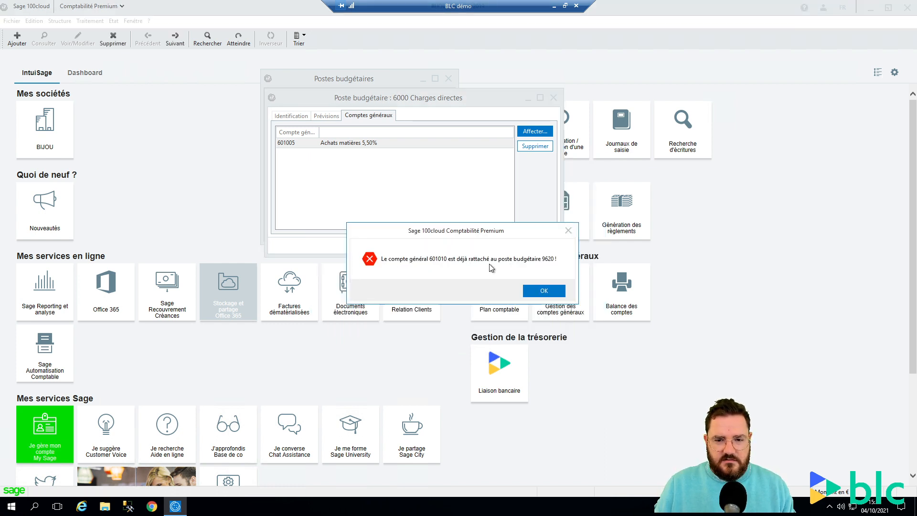
click(543, 292)
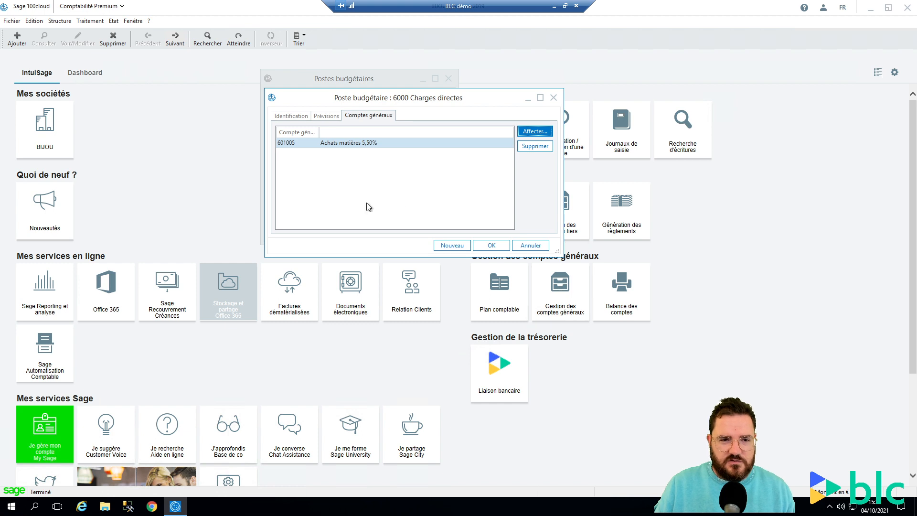
Assign general accounts 675000, 676000 and 681120 to the Charges directes budget item and save the item.
click(535, 131)
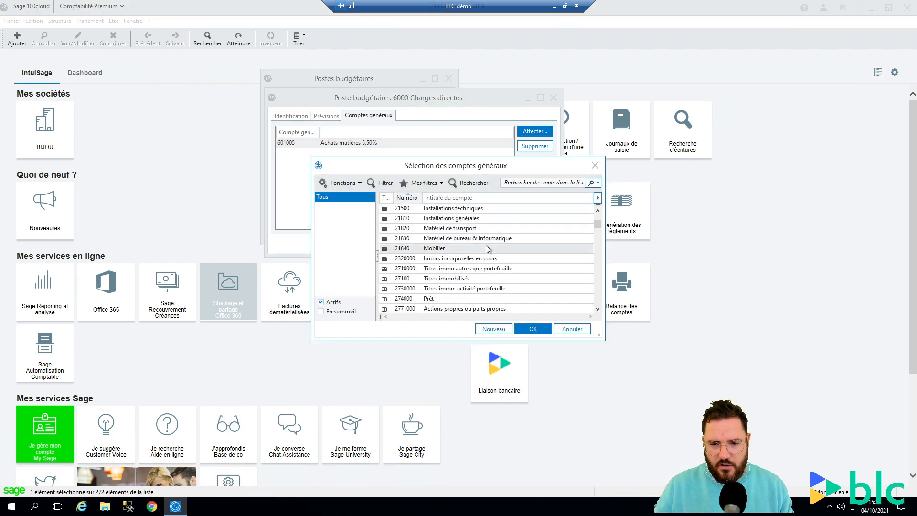
drag(597, 224, 598, 284)
click(458, 278)
shift+click(449, 299)
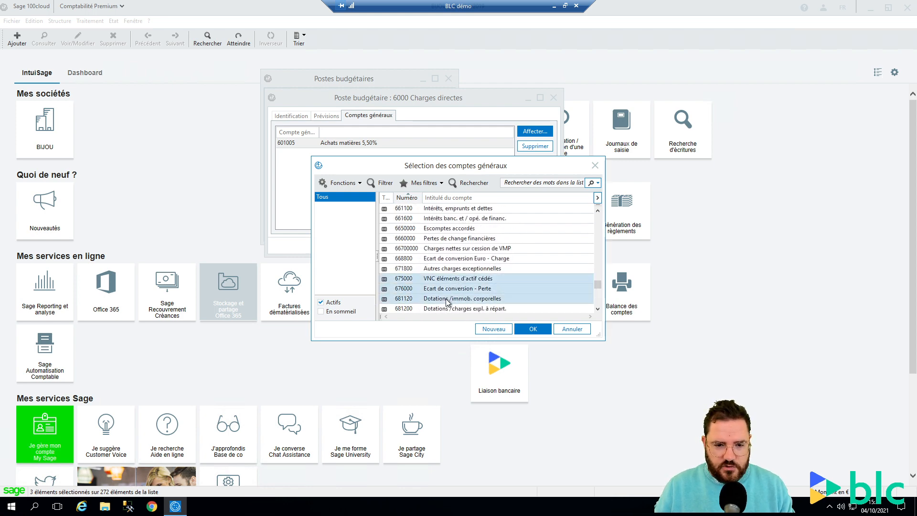
click(533, 328)
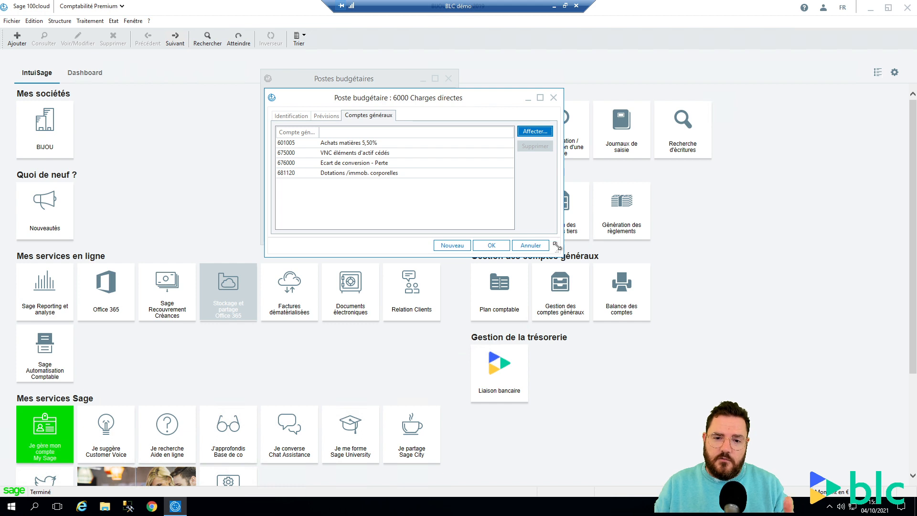
click(491, 245)
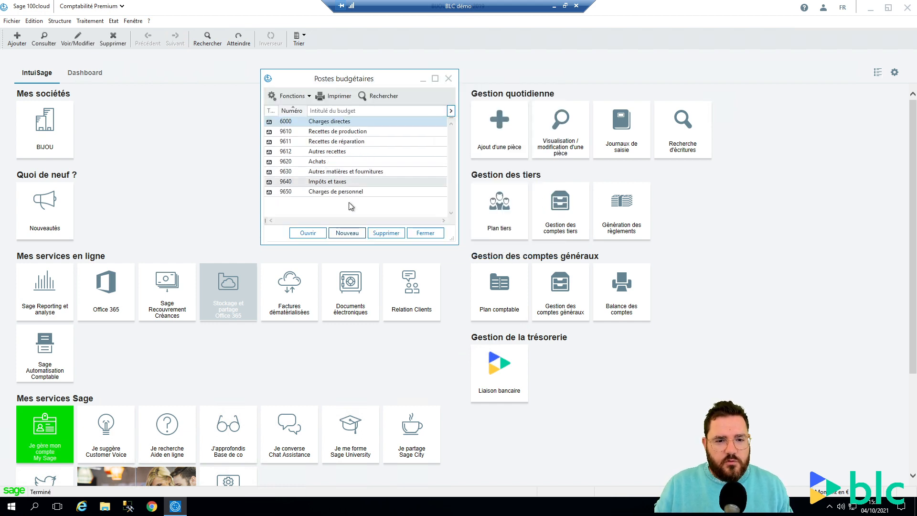
Create budget item 6100 titled "Charges indirectes" in Postes budgétaires.
click(347, 232)
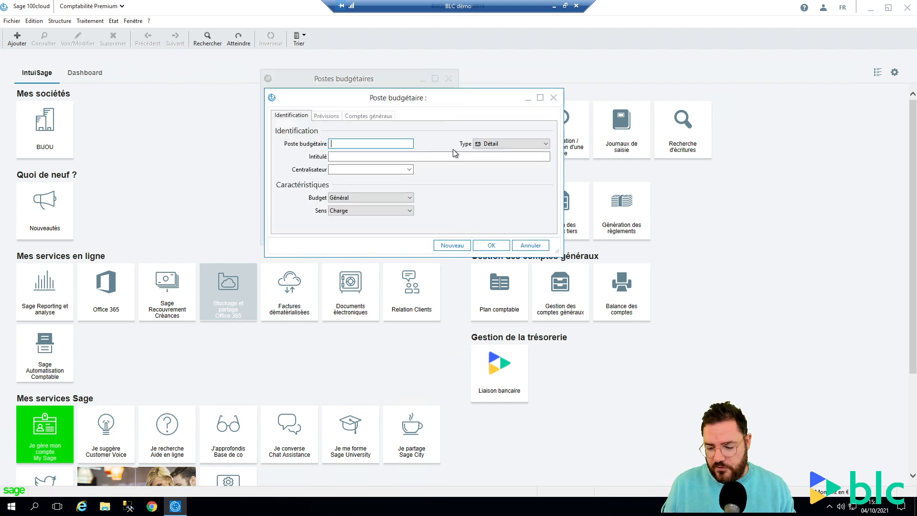
text(6100)
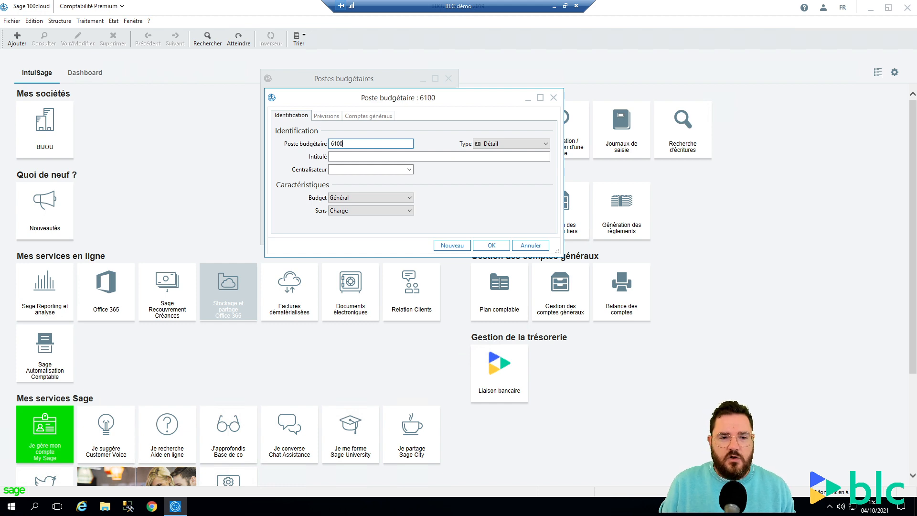
key(Tab)
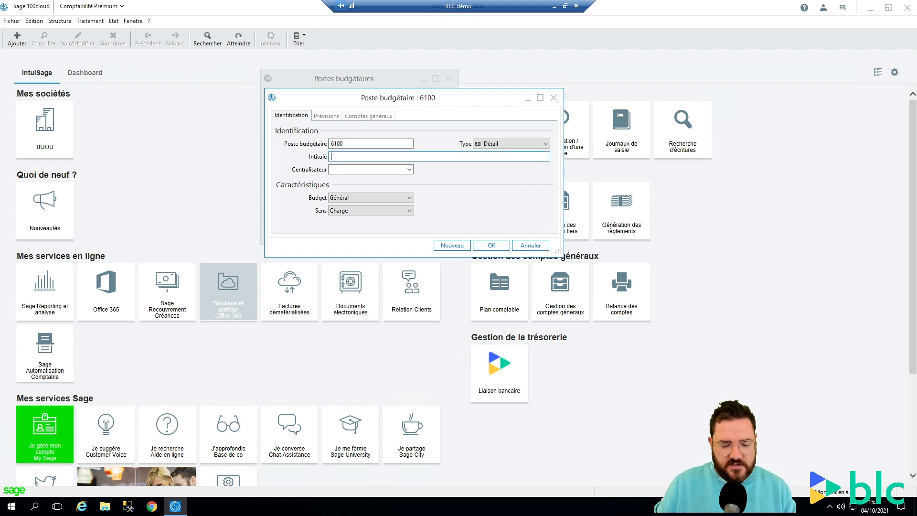
text(Charges in)
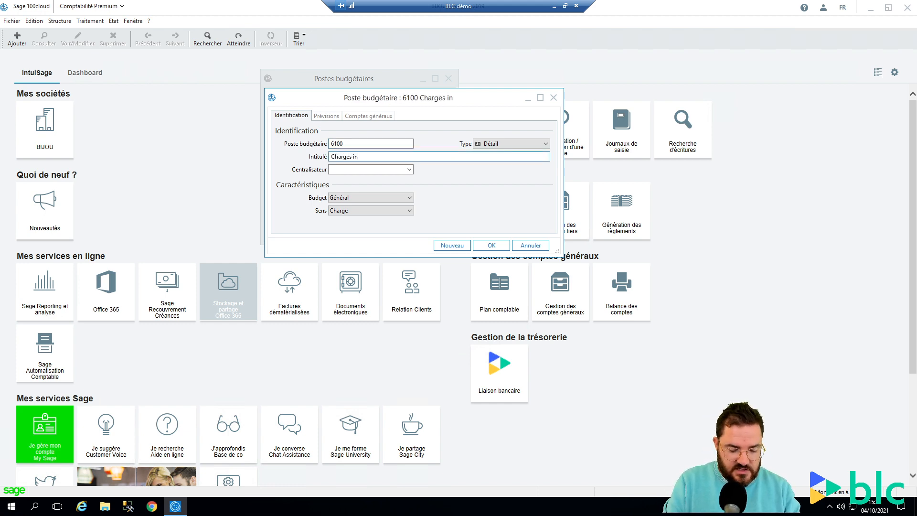
text(directes)
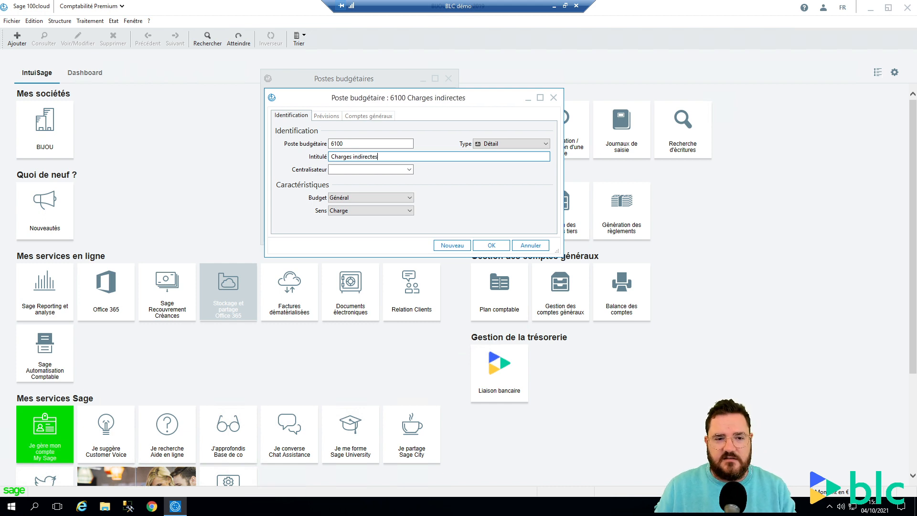
click(491, 245)
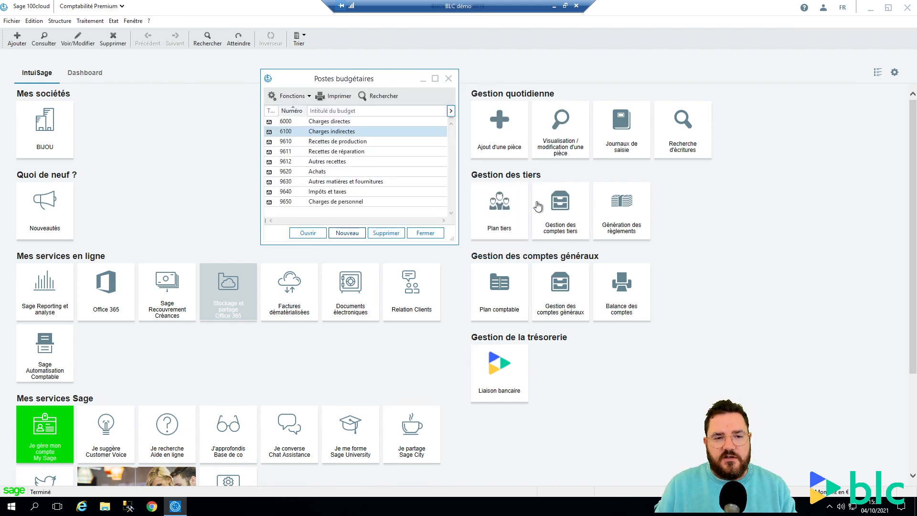
View the forecasts and general accounts of the Charges indirectes budget item, then close it.
click(326, 115)
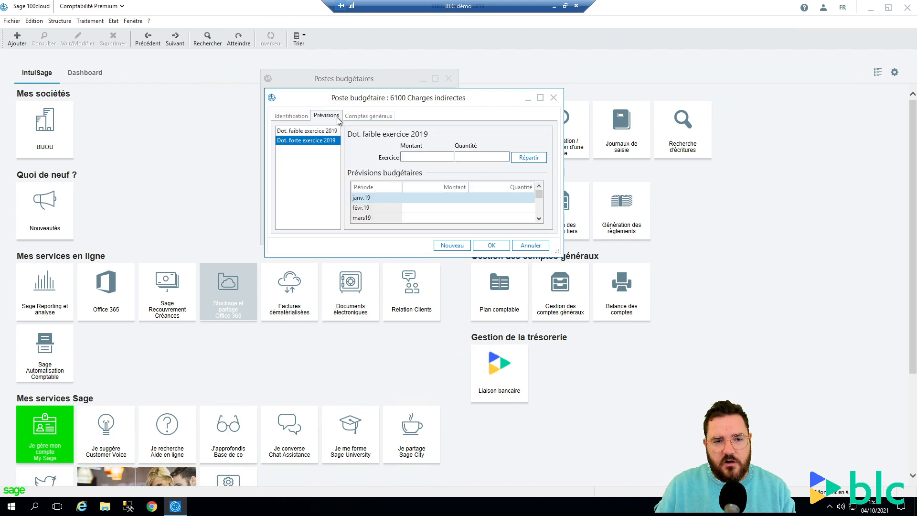
click(368, 115)
click(491, 245)
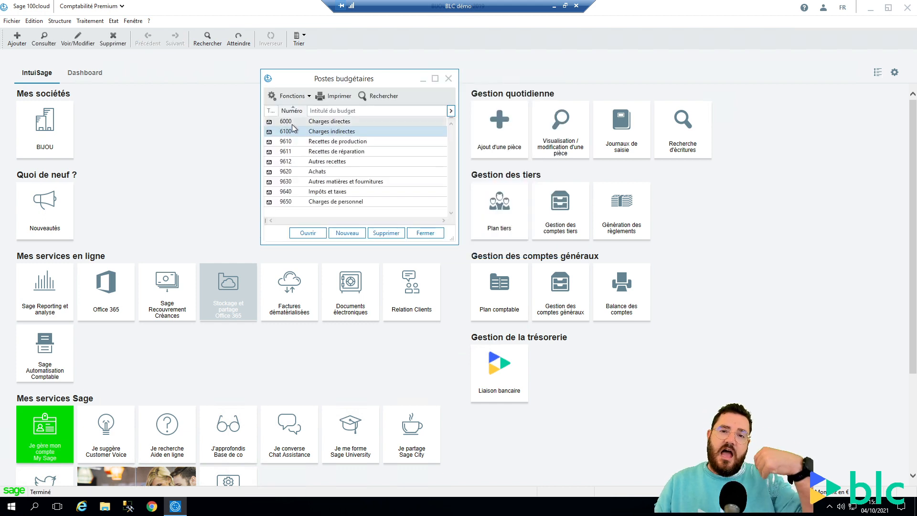
Create budget item 6 of type Total, titled "Charges", and save it.
click(346, 233)
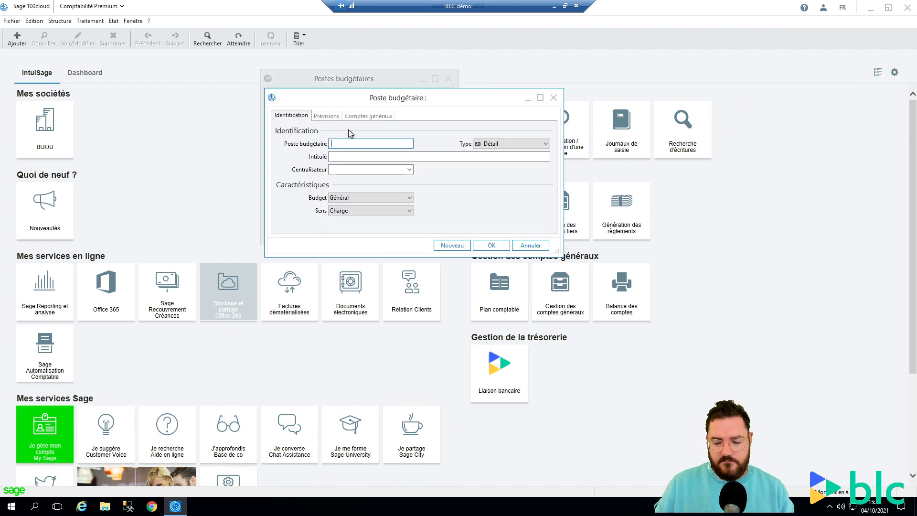
text(60)
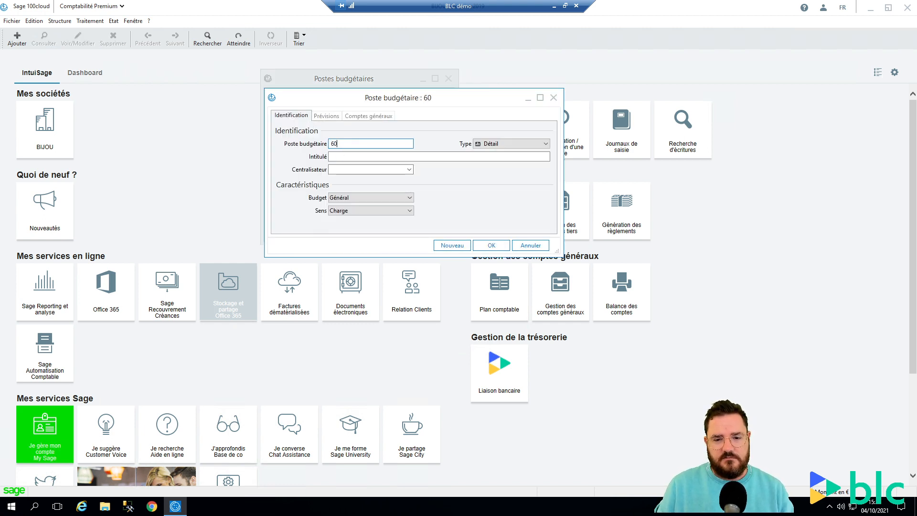
key(BackSpace)
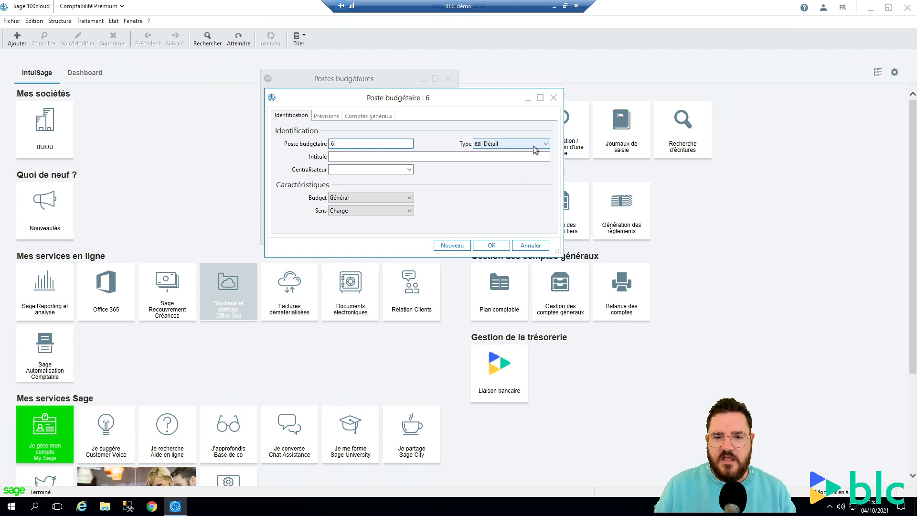
click(492, 144)
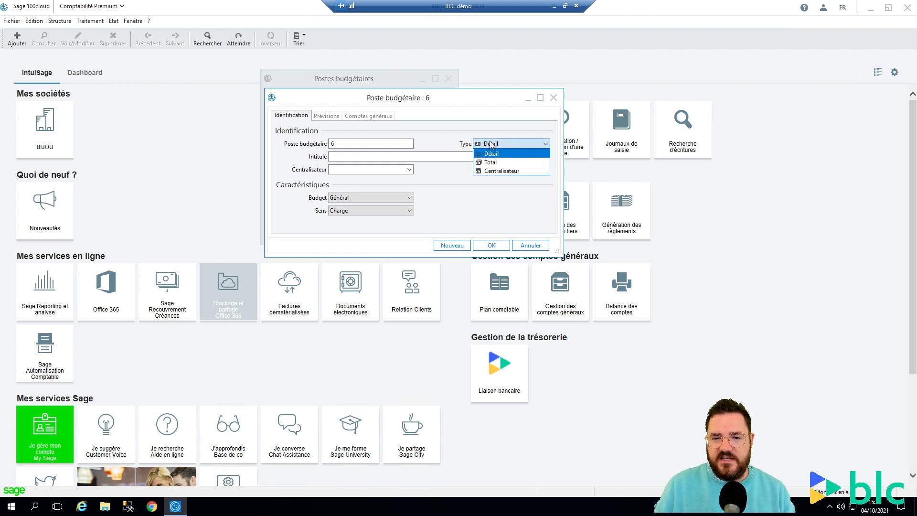
click(490, 162)
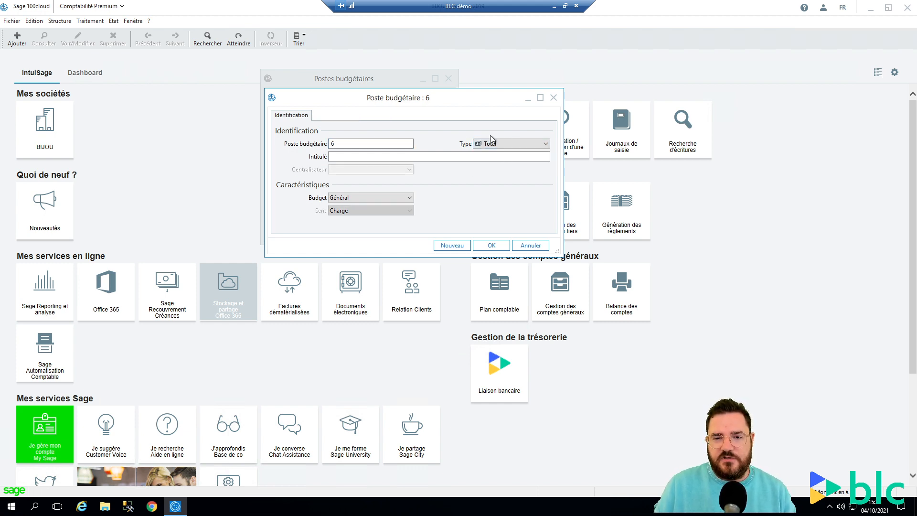
click(348, 155)
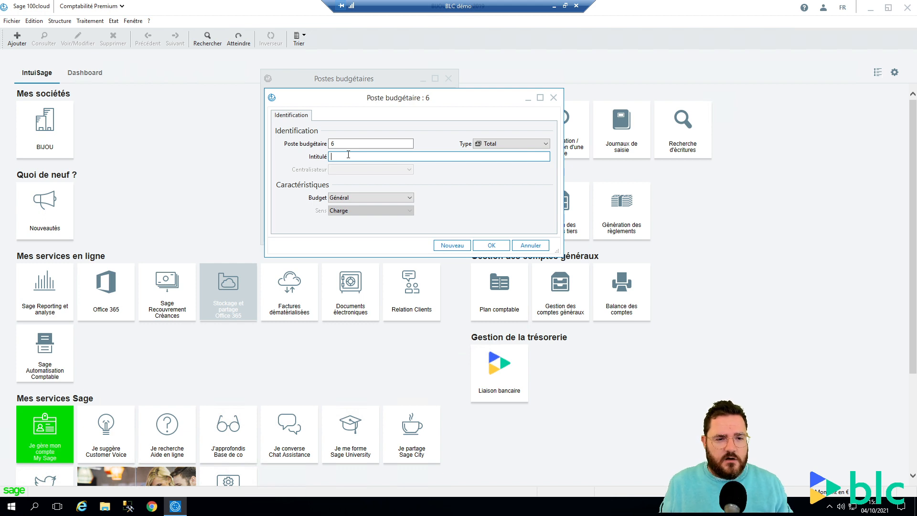
text(Charges)
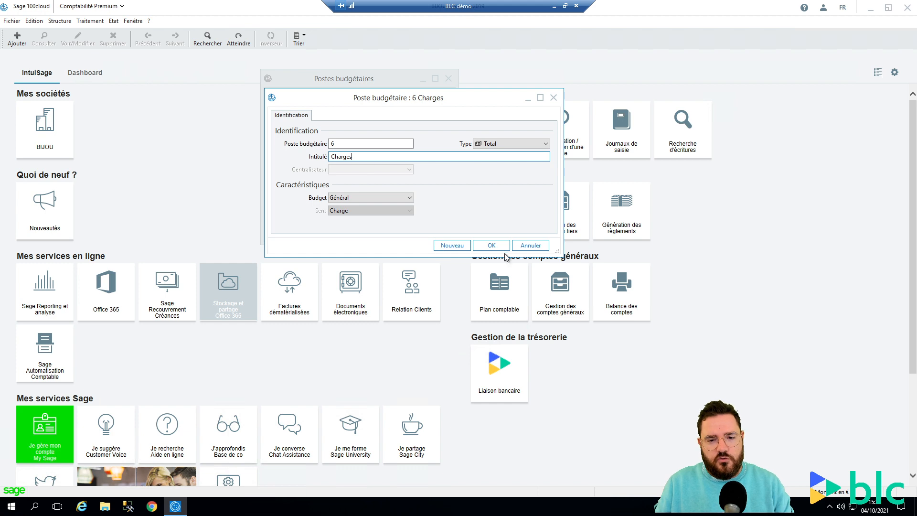
click(492, 245)
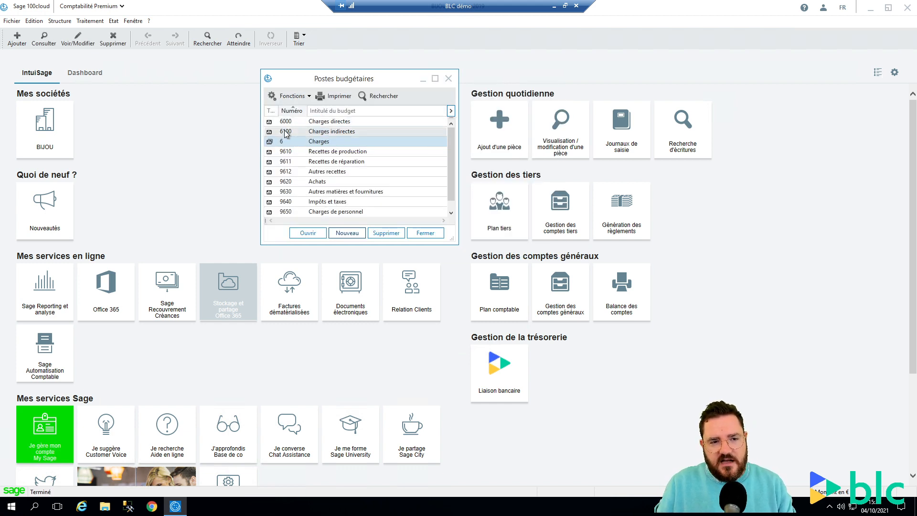
Create budget item CHARGES of type Centralisateur, titled "CHARGES", and save it.
click(311, 131)
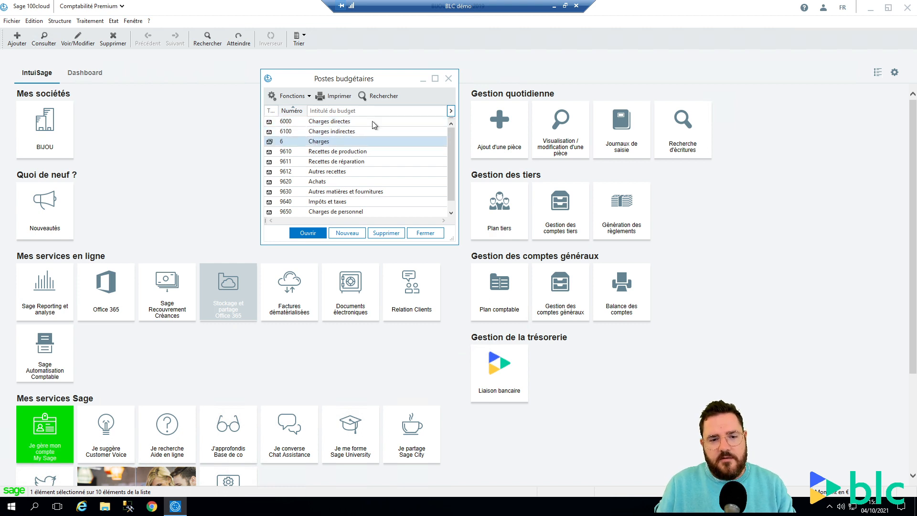
click(347, 233)
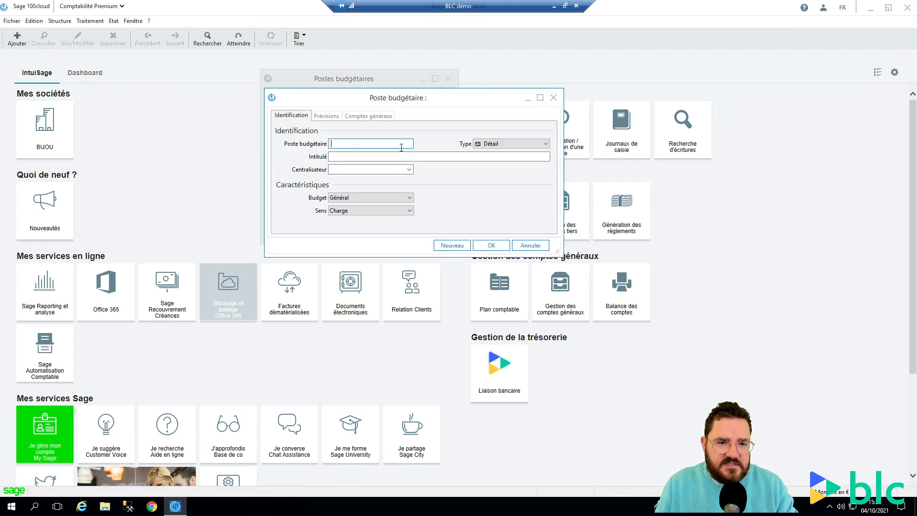
click(499, 143)
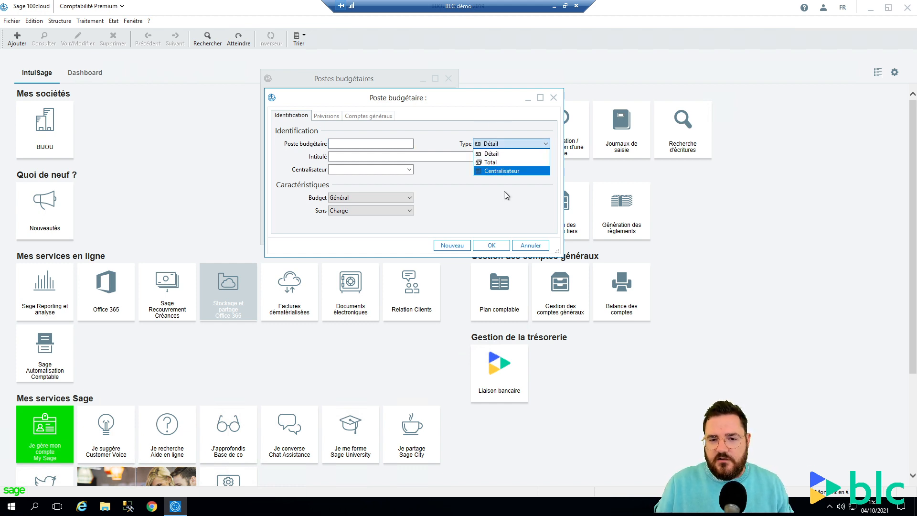
click(351, 143)
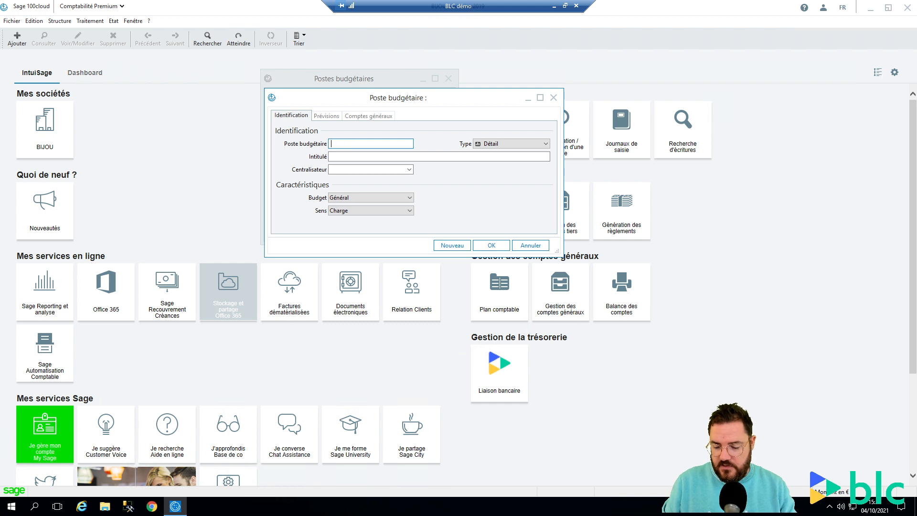
text(60)
key(BackSpace)
key(BackSpace)
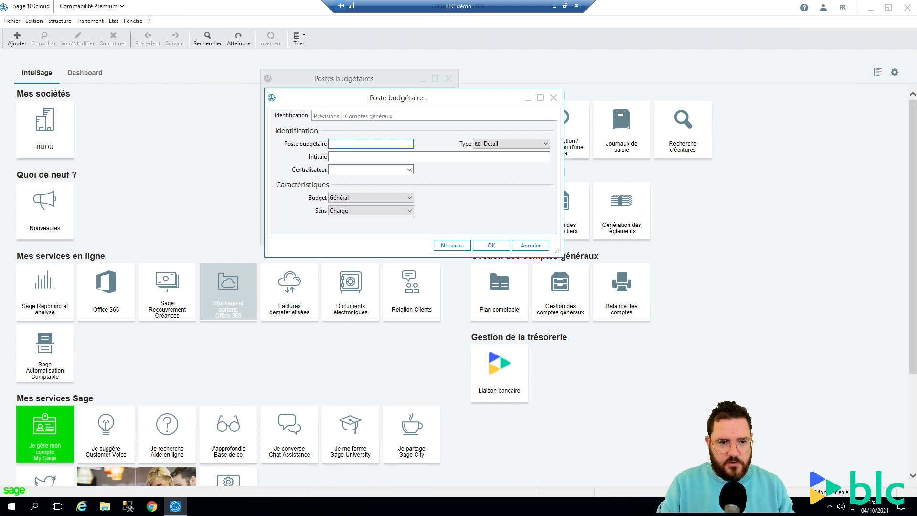
text(CHARGES)
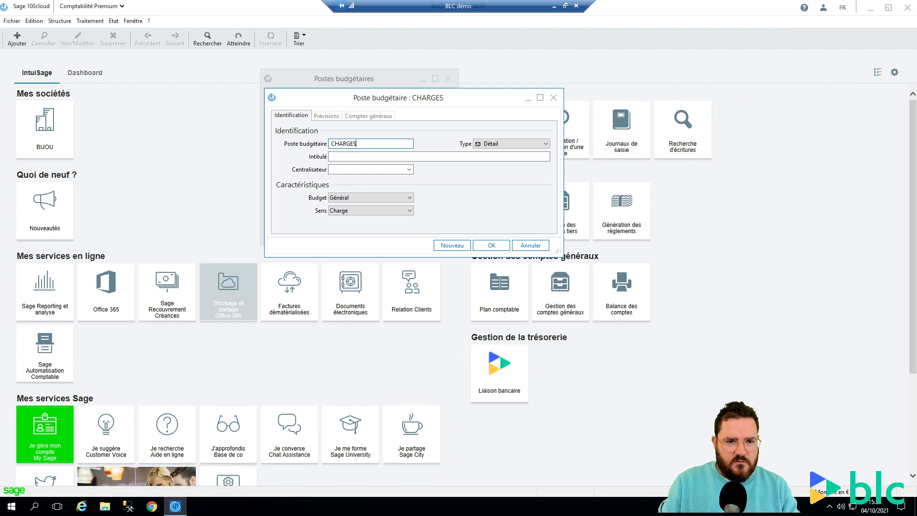
key(Tab)
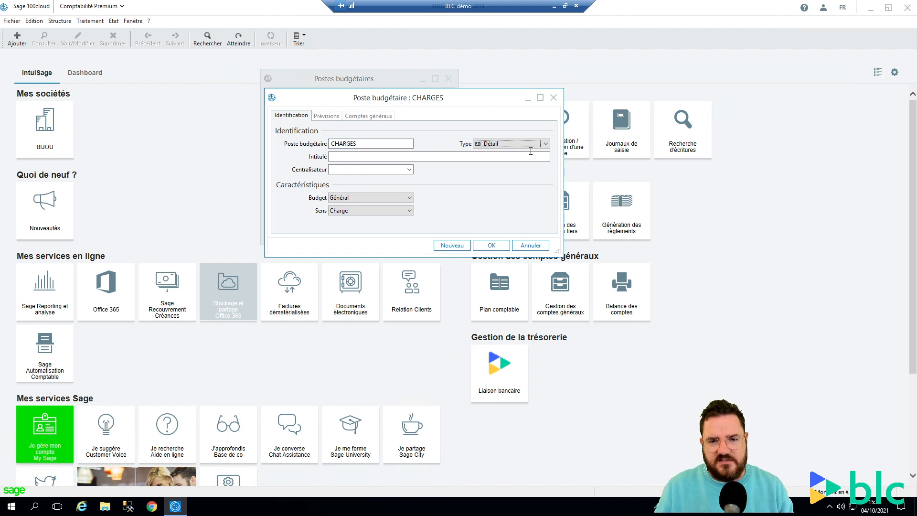
click(530, 144)
click(504, 171)
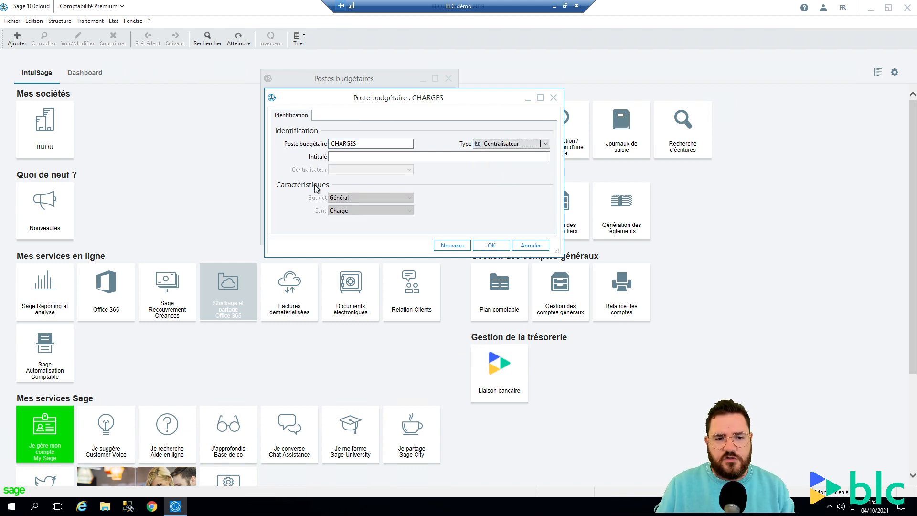
click(362, 158)
text(CHARGES)
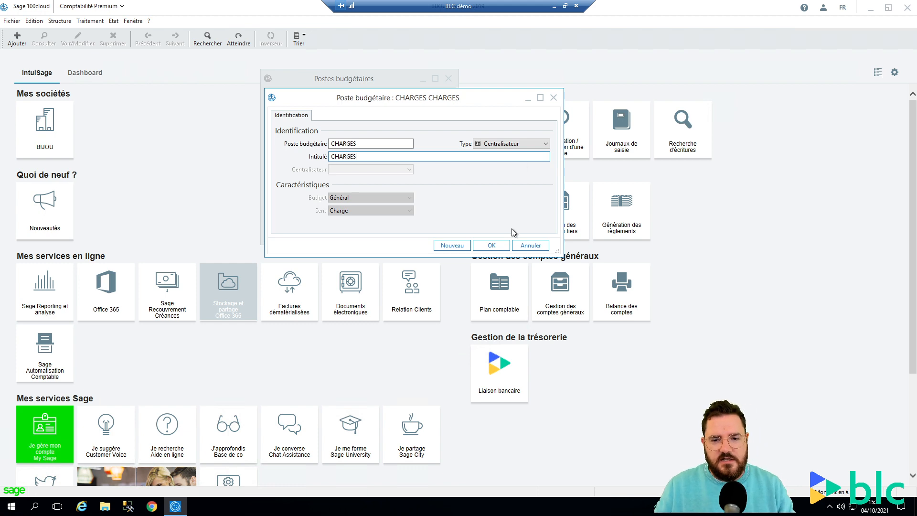
key(Return)
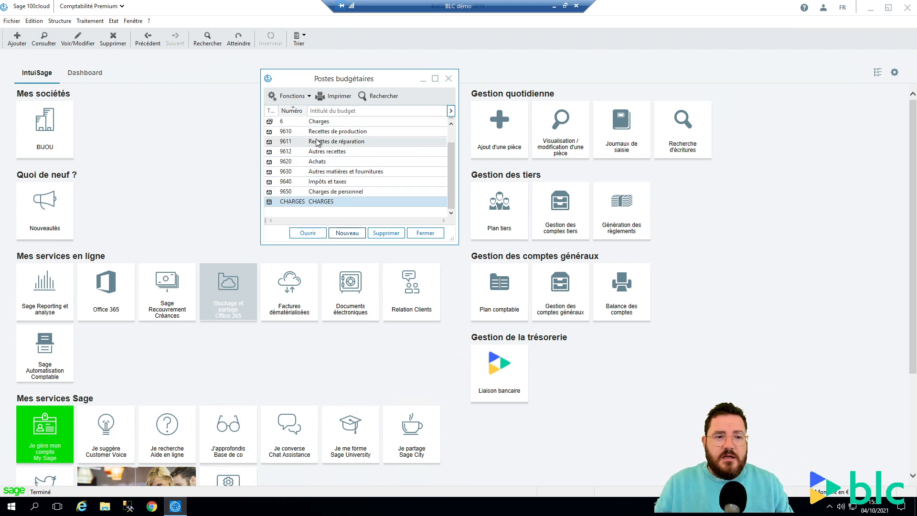
Set CHARGES as the Centralisateur of budget item 6000 Charges directes and save it.
scroll(316, 142, up, 1)
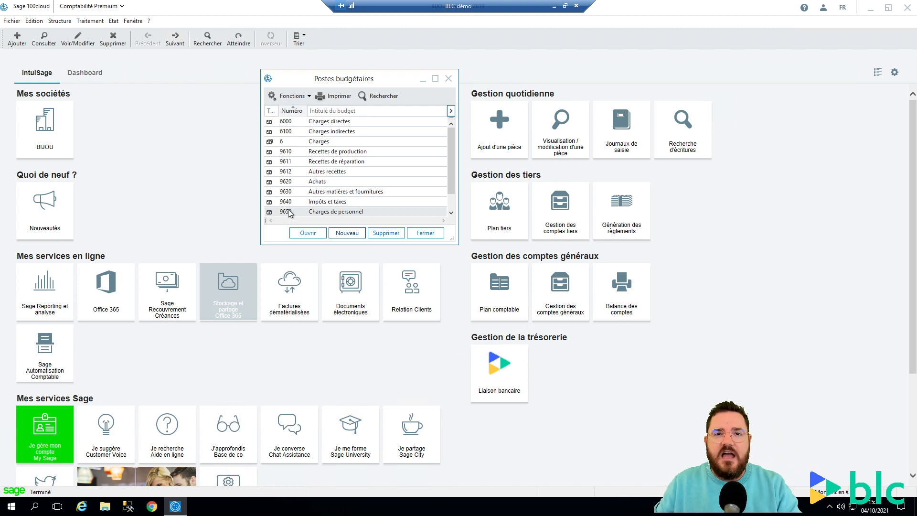
double_click(334, 121)
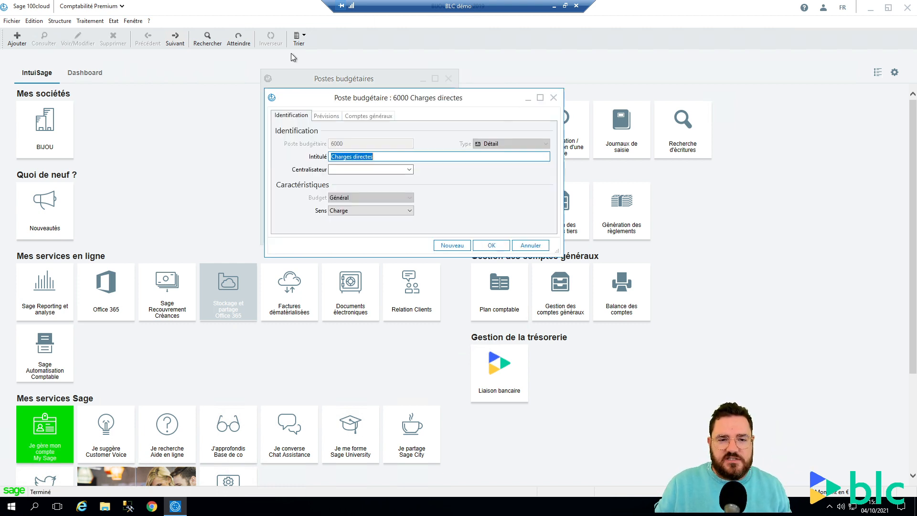
click(409, 170)
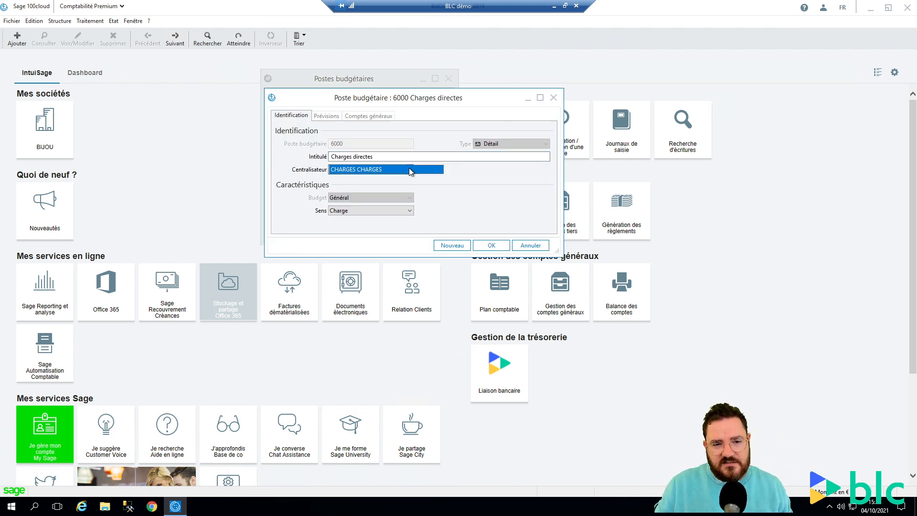
click(352, 169)
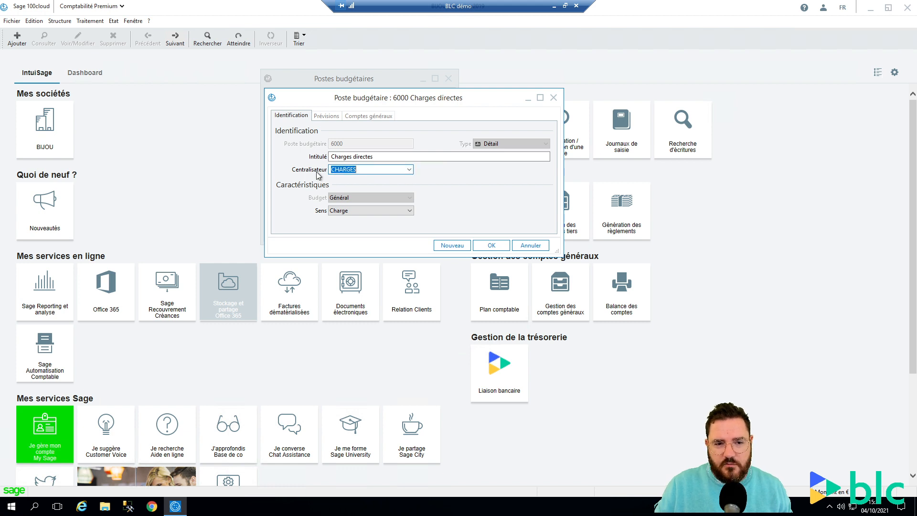
click(492, 245)
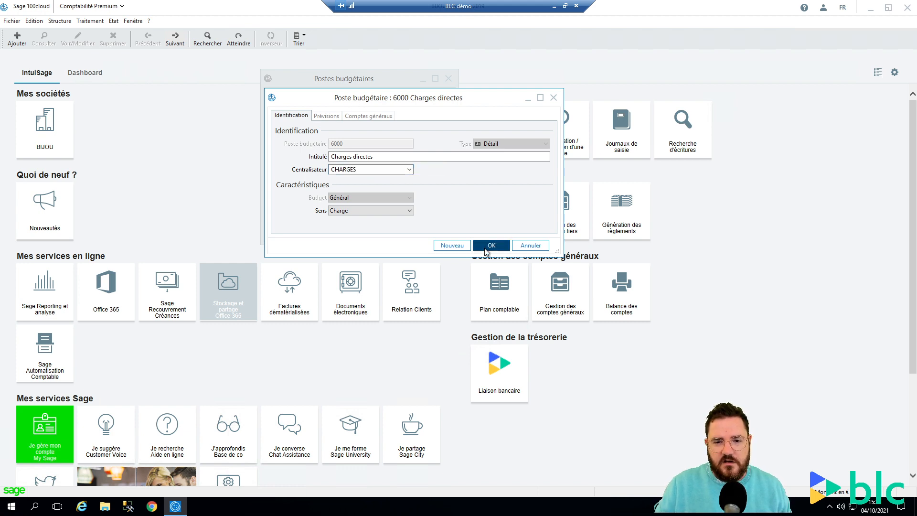
Set CHARGES as the Centralisateur of budget item 6100 Charges indirectes and save it.
double_click(338, 132)
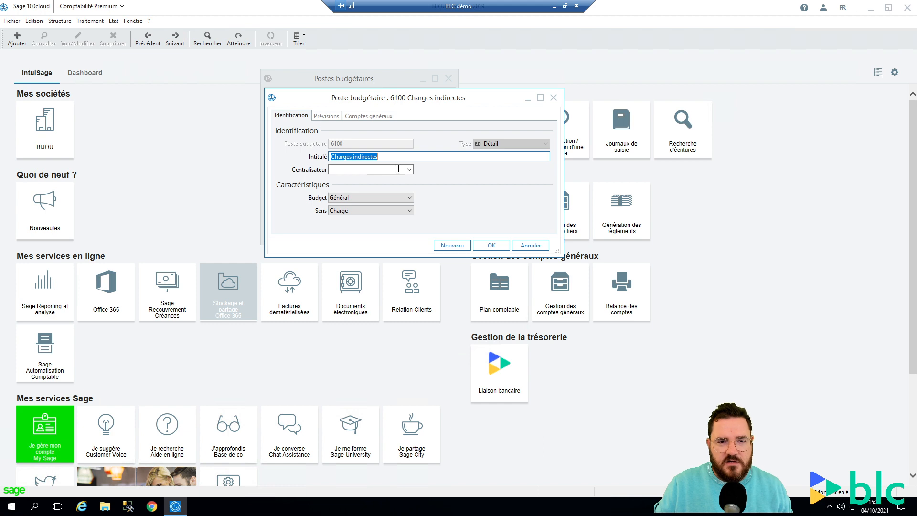
click(412, 169)
click(366, 171)
click(502, 244)
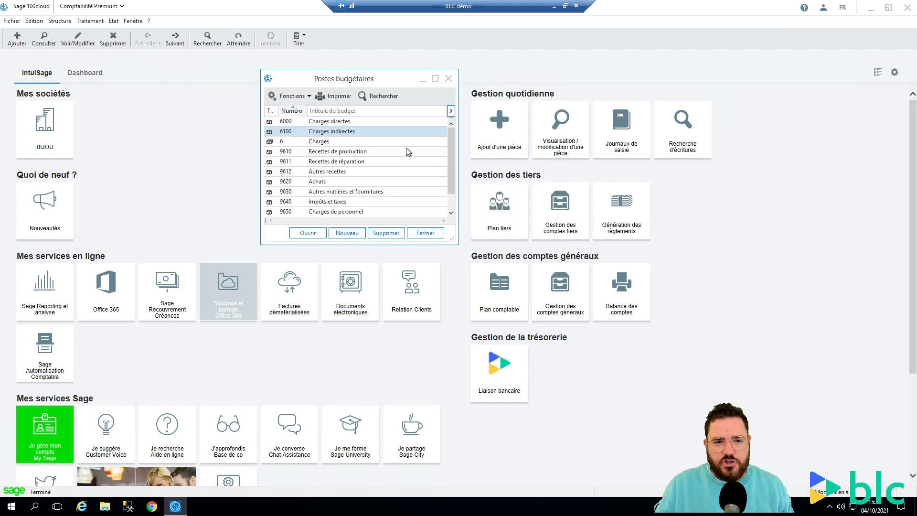
Review the budget items and the available report types, then close the Postes budgétaires list.
scroll(404, 144, down, 1)
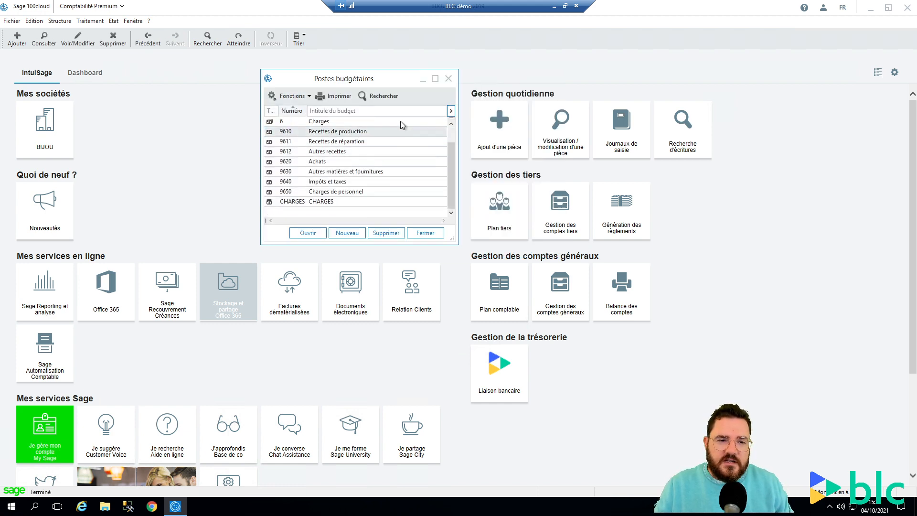
scroll(335, 191, up, 1)
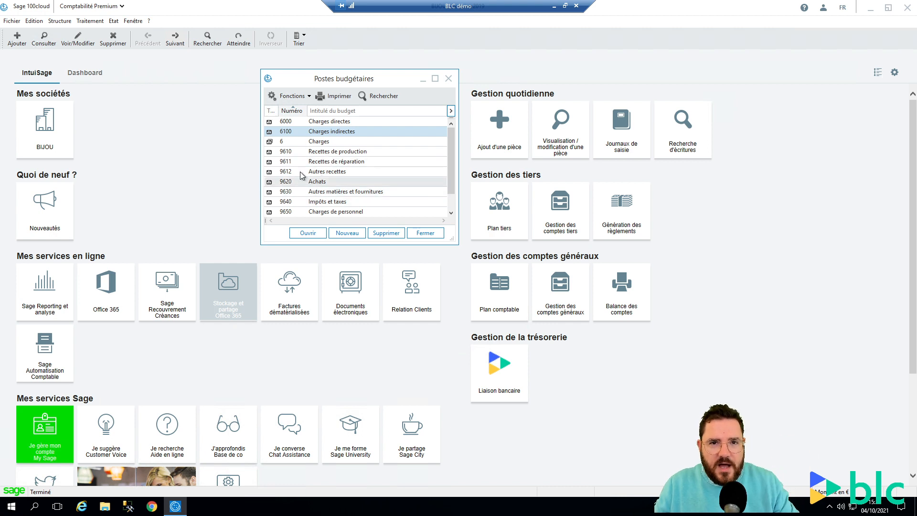
click(114, 21)
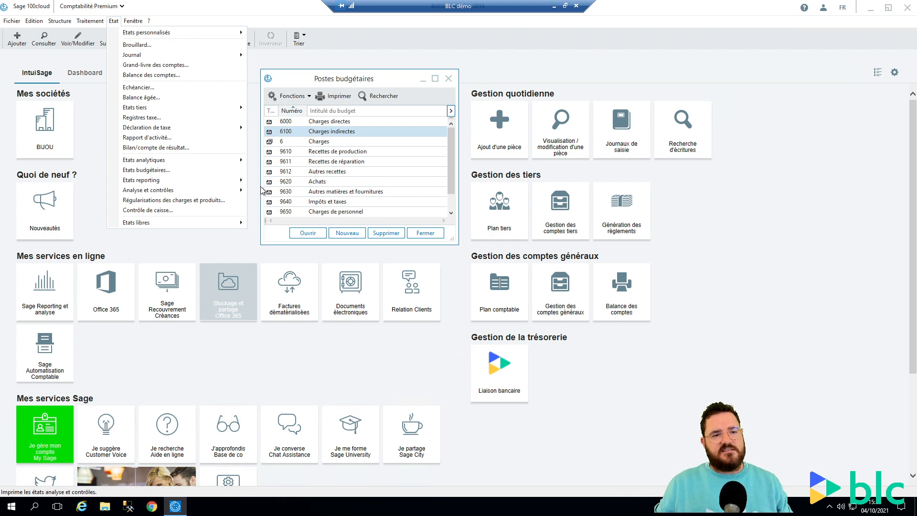
click(382, 79)
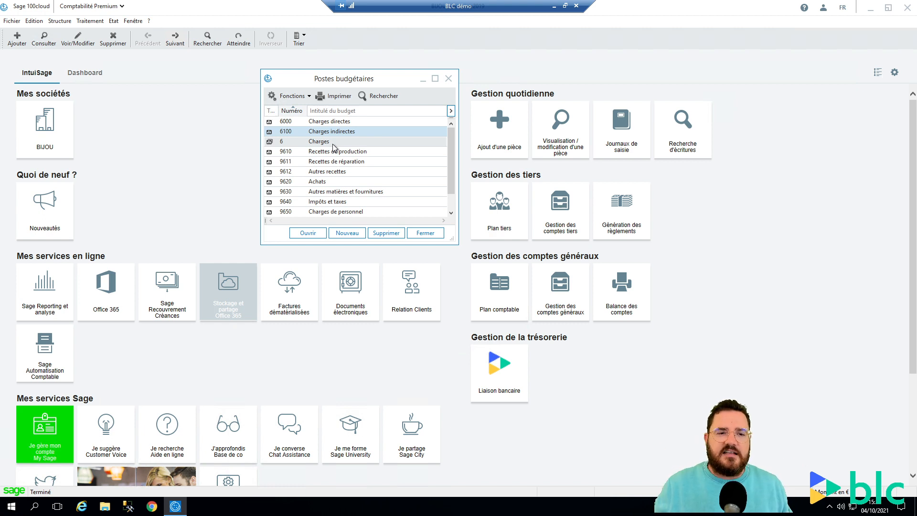
click(448, 78)
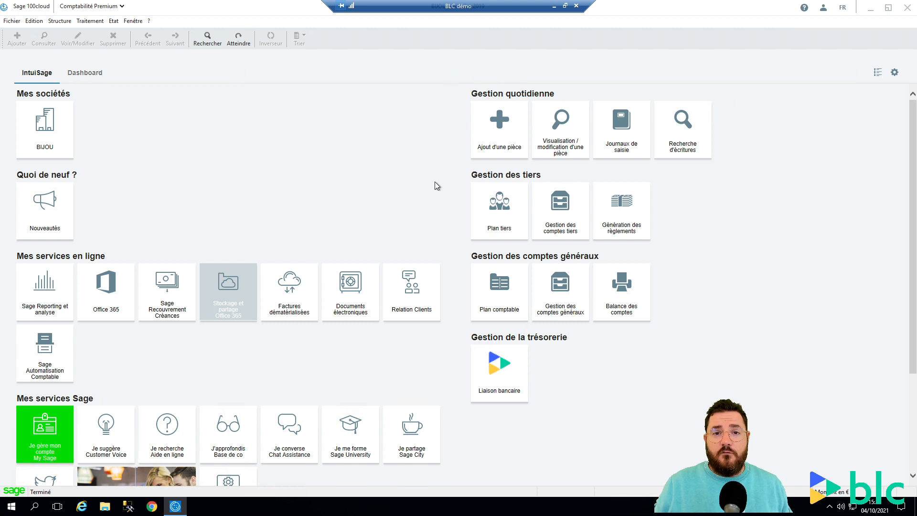